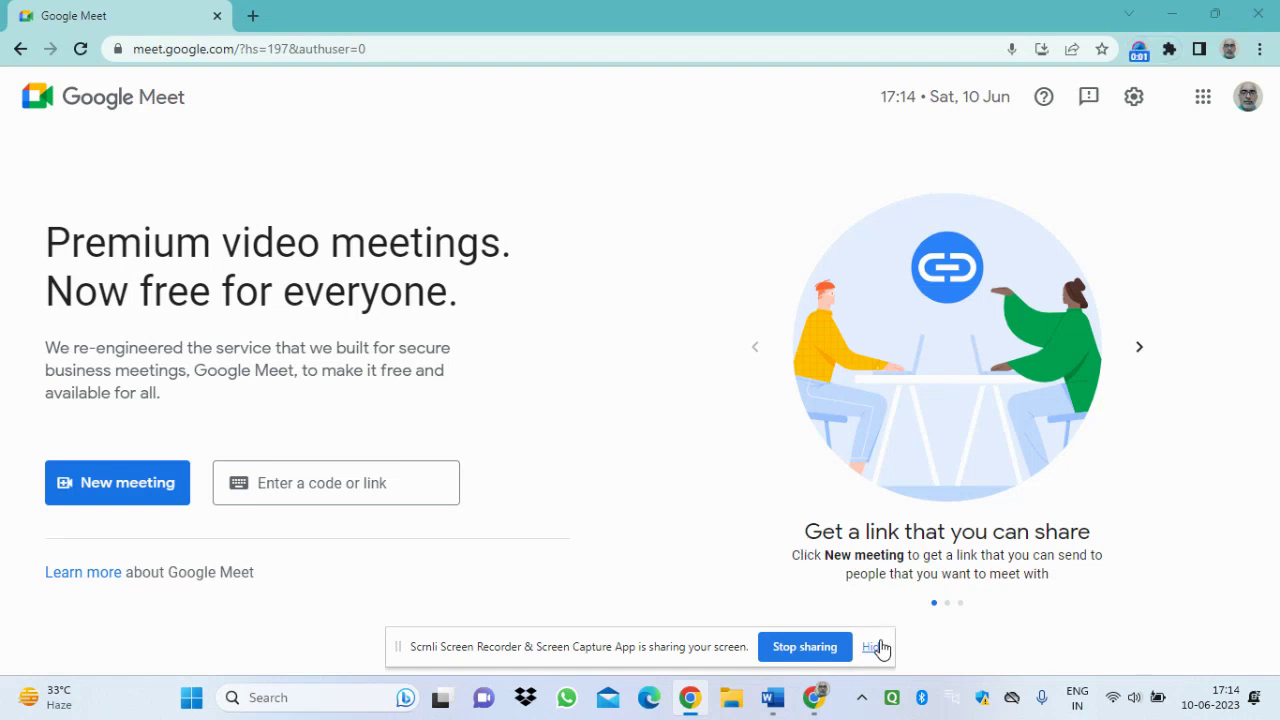
# - Minimize the browser, switch to the blank Word document and set its font to Times New Roman, size 12
pyautogui.click(870, 647)
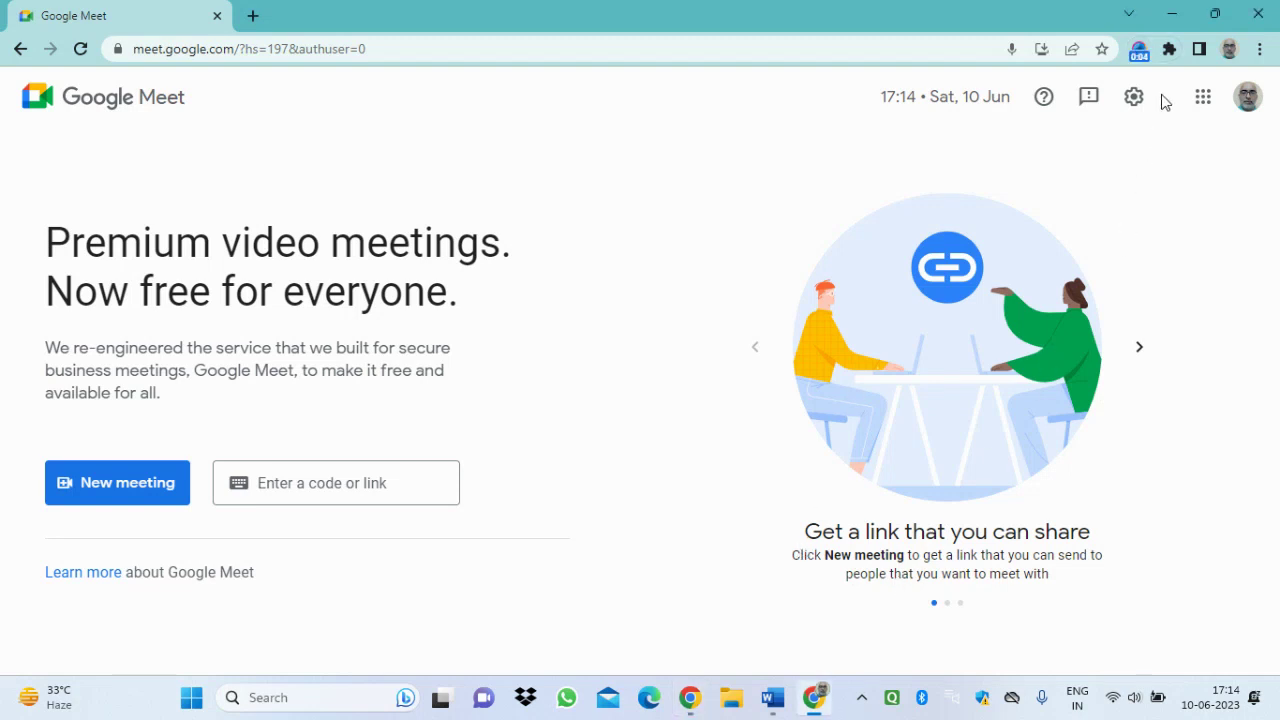
pyautogui.click(1172, 16)
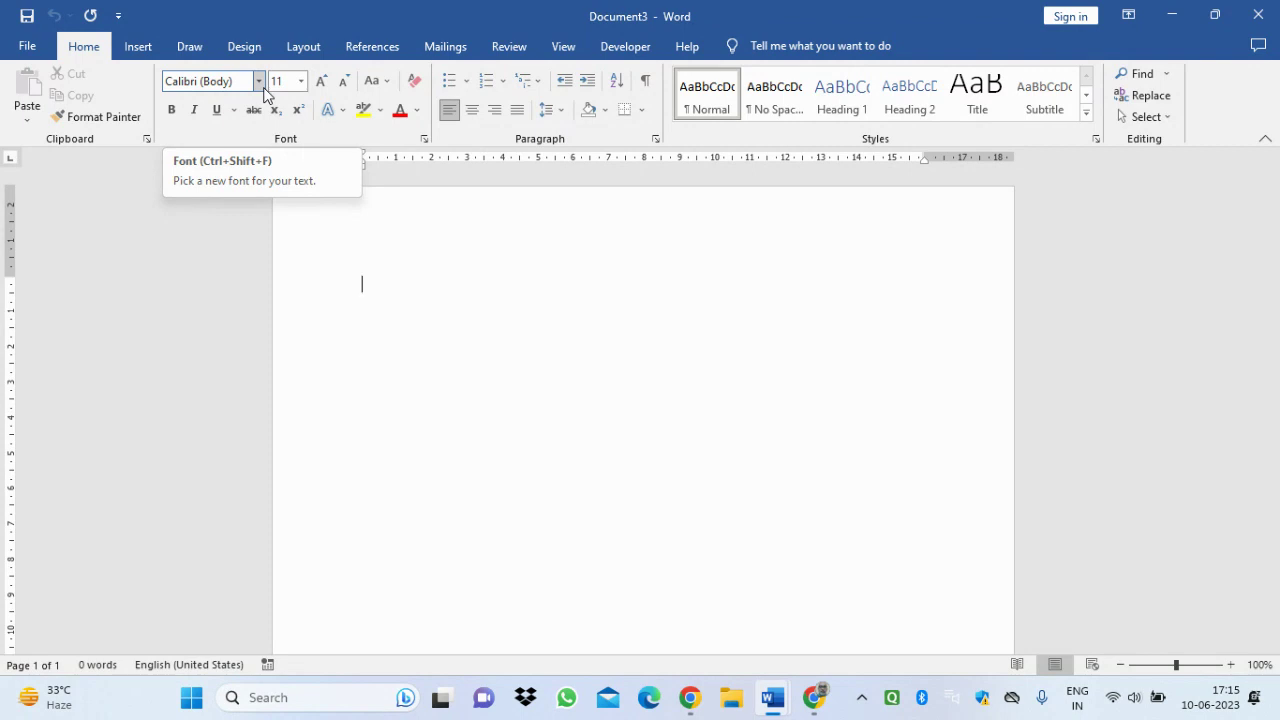
pyautogui.click(262, 86)
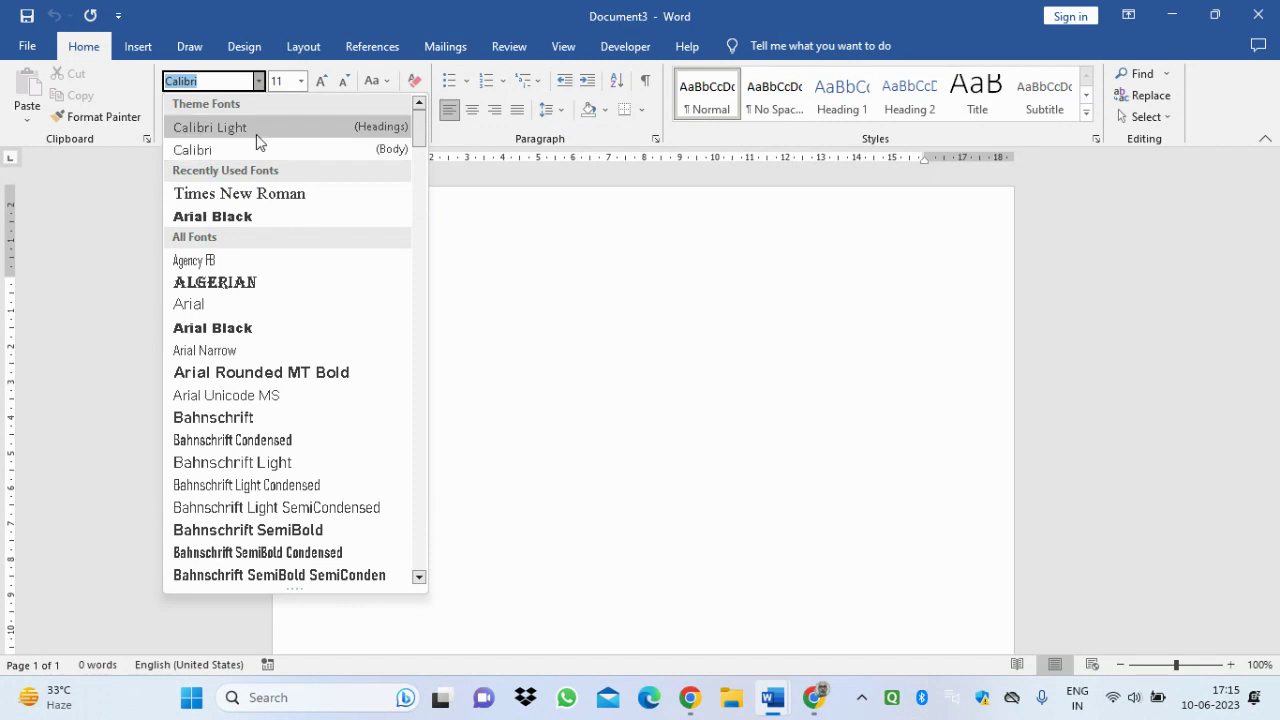
pyautogui.click(253, 195)
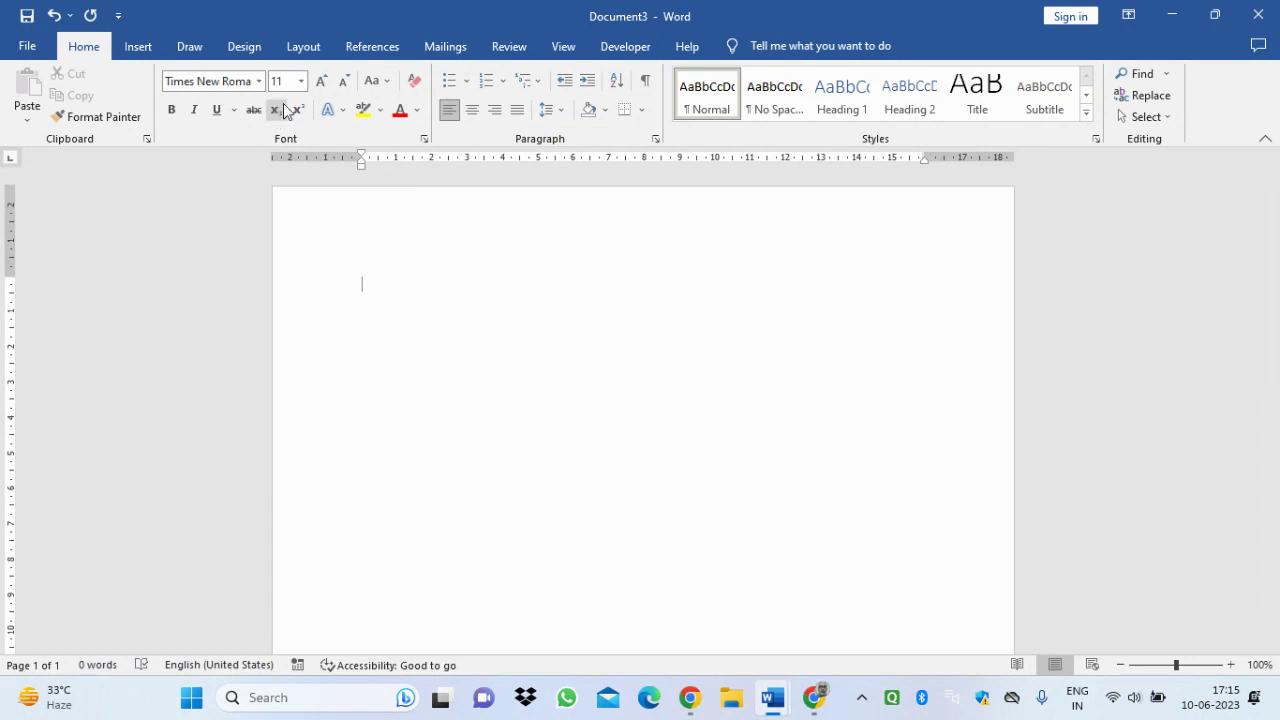
pyautogui.click(300, 84)
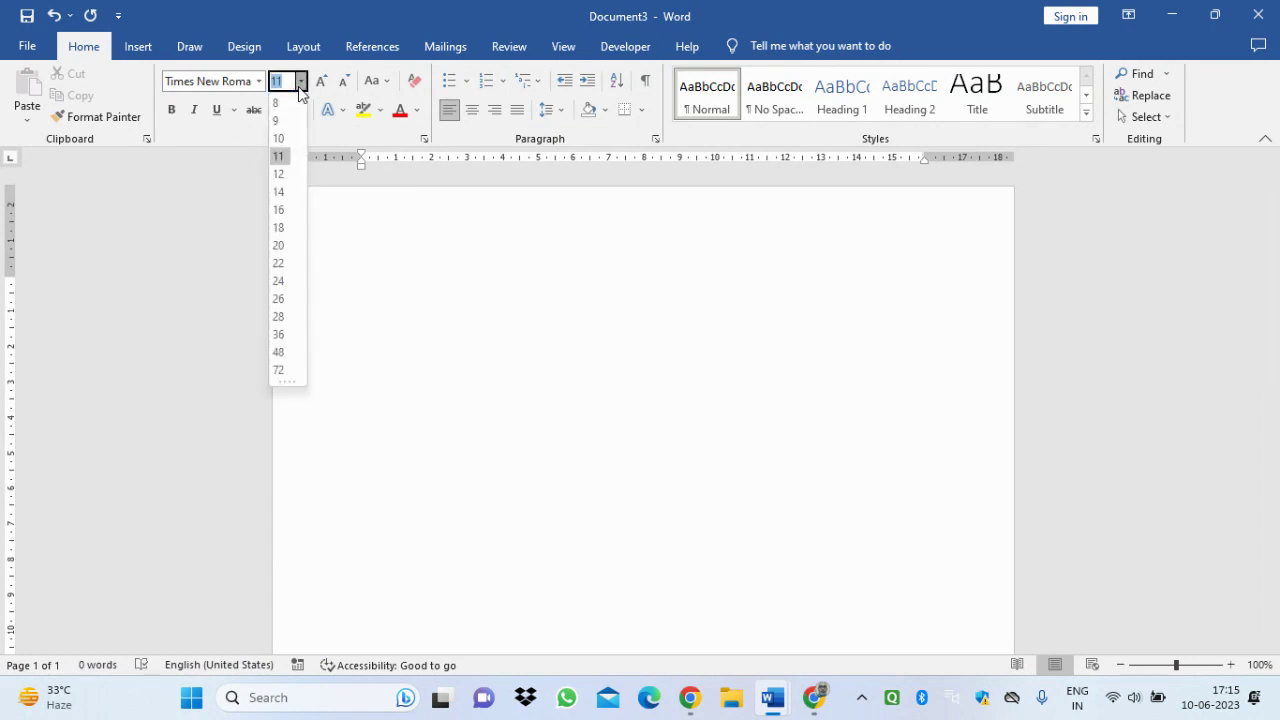
pyautogui.click(280, 174)
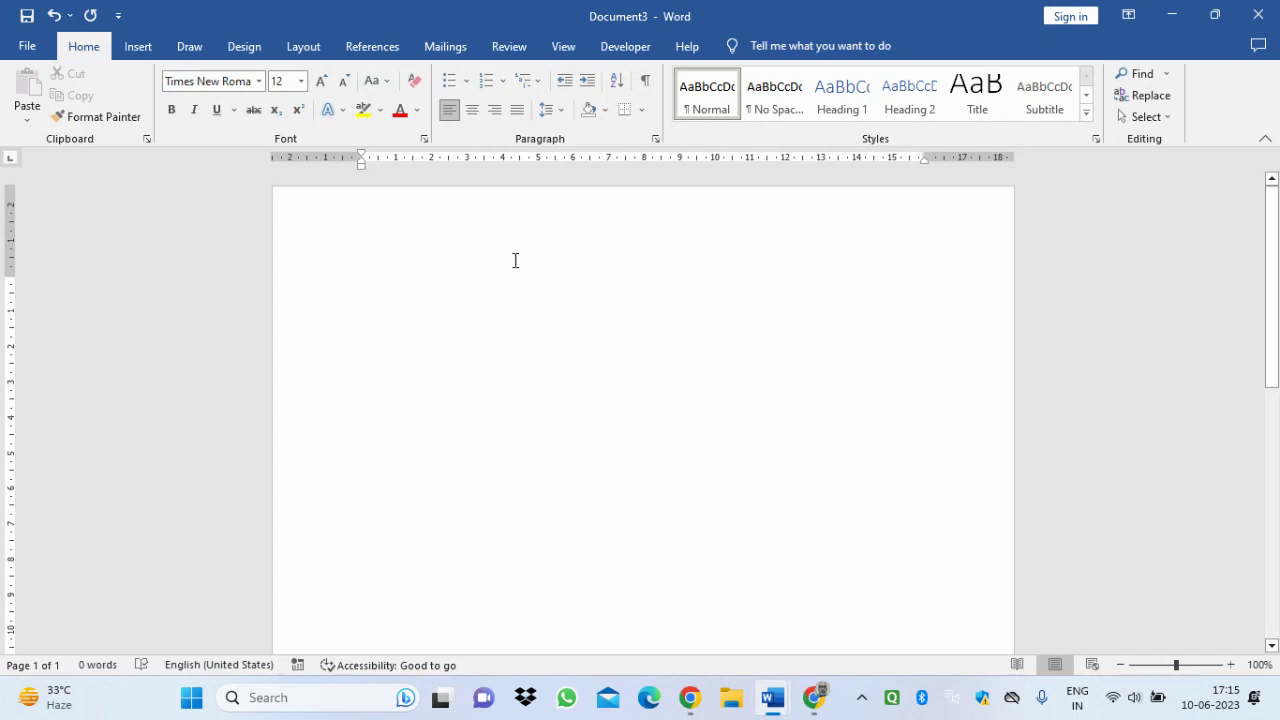
# - Set the default tab stops in the paragraph's tab settings to 0.68 cm and apply the change
pyautogui.click(655, 140)
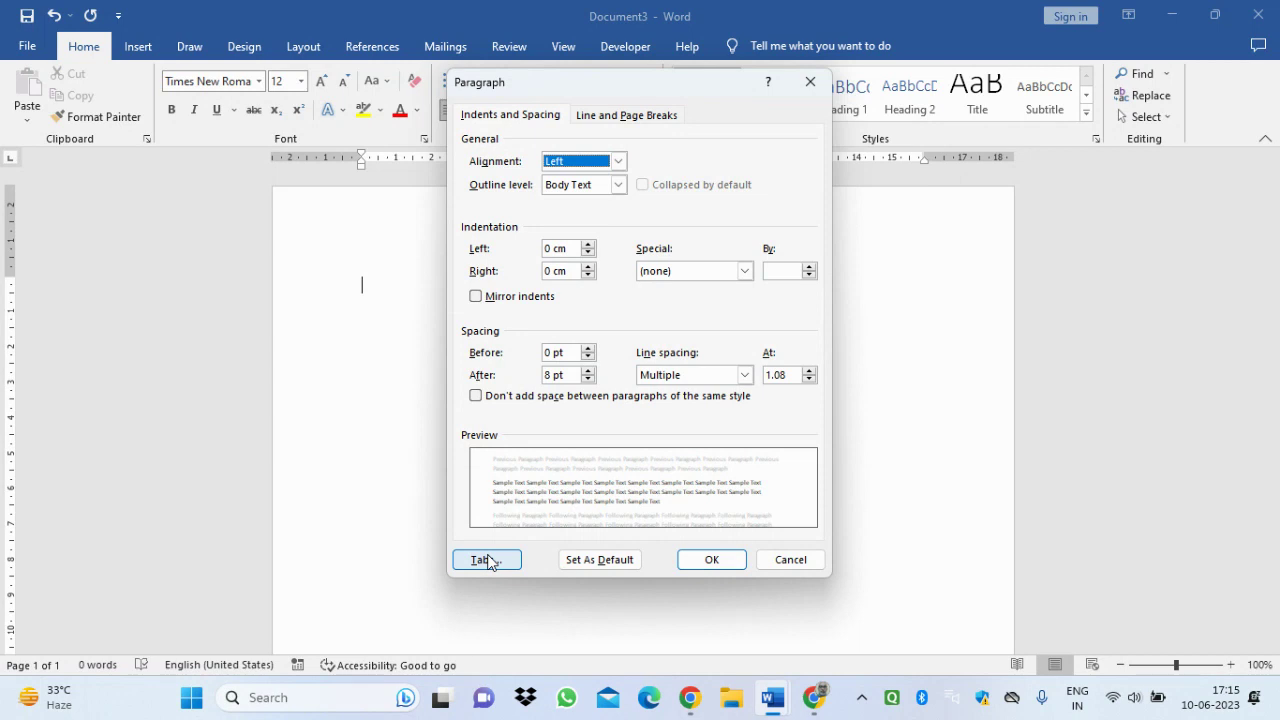
pyautogui.click(487, 560)
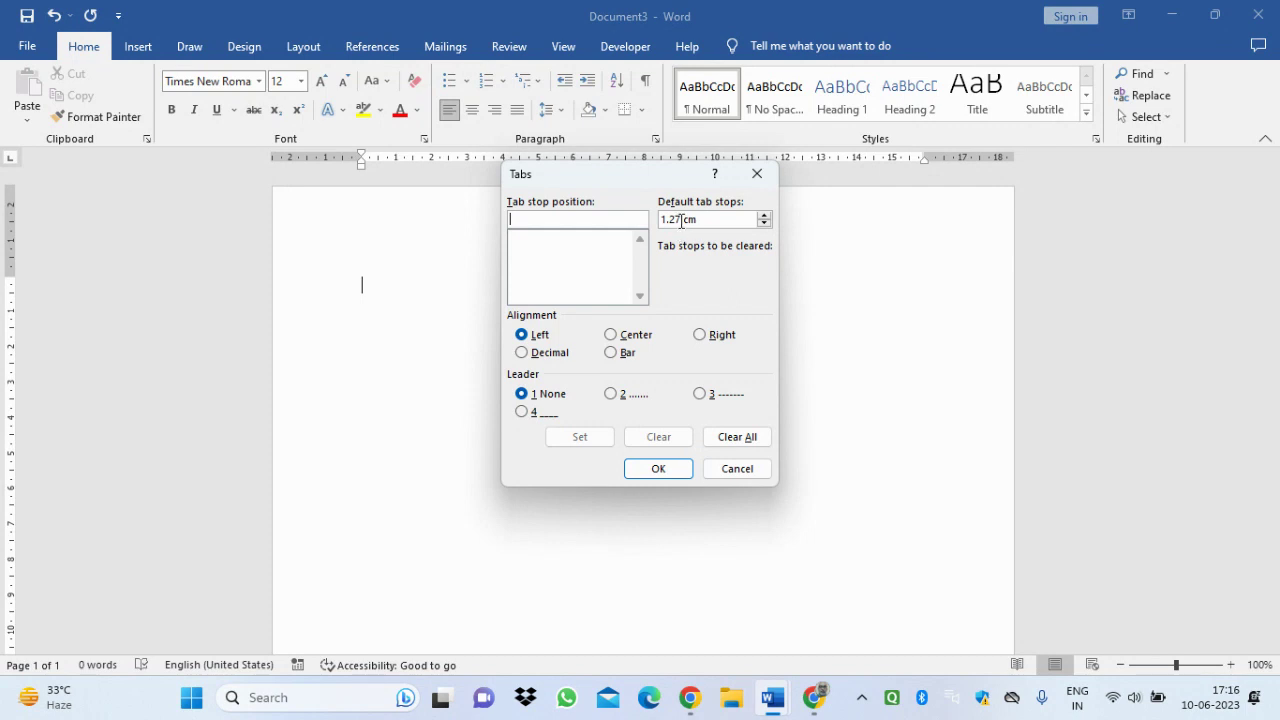
pyautogui.click(681, 220)
pyautogui.press('BackSpace')
pyautogui.press('BackSpace')
pyautogui.press('BackSpace')
pyautogui.press('BackSpace')
pyautogui.write('0.68')
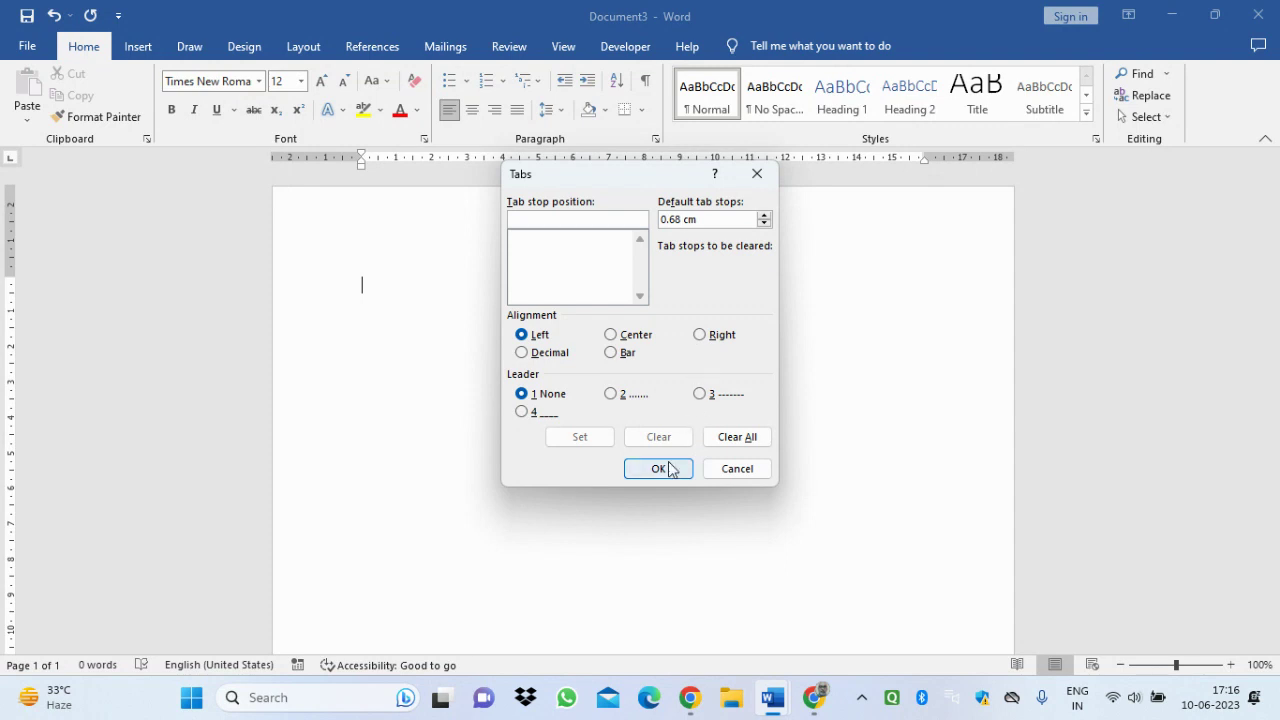
pyautogui.click(665, 469)
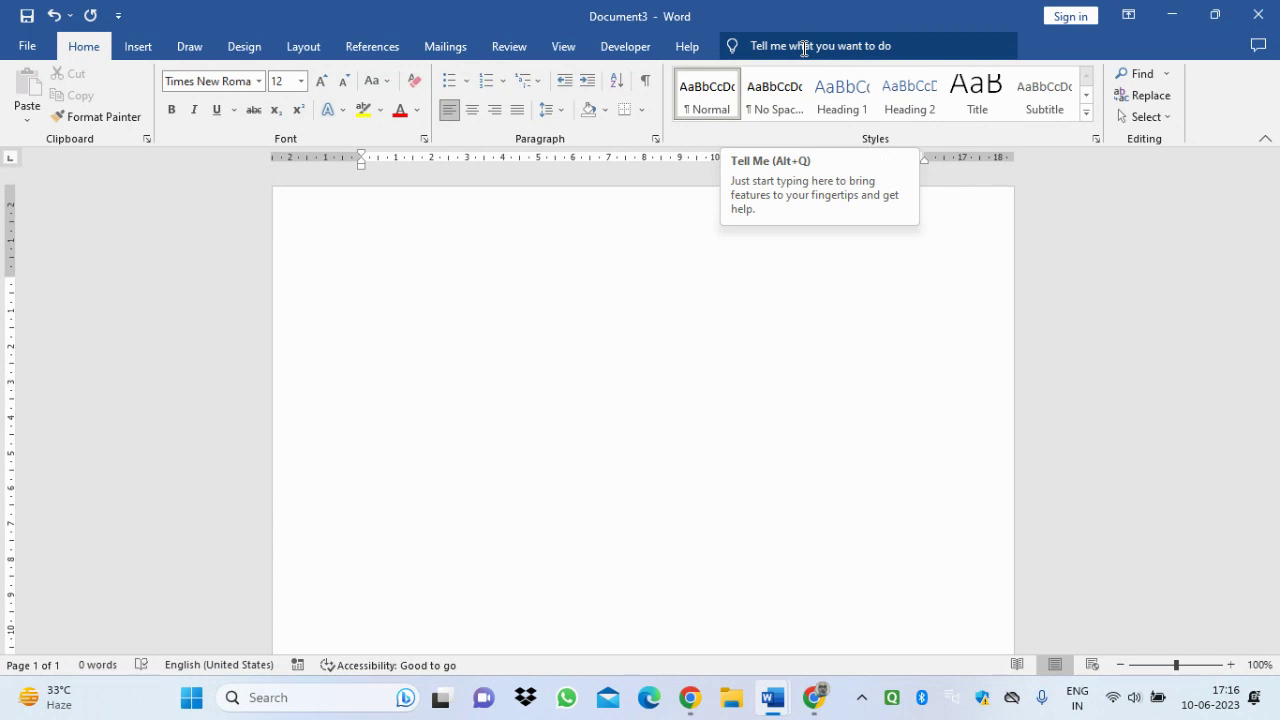
# - Search the available commands for "chart" and return to the document without running one
pyautogui.click(804, 48)
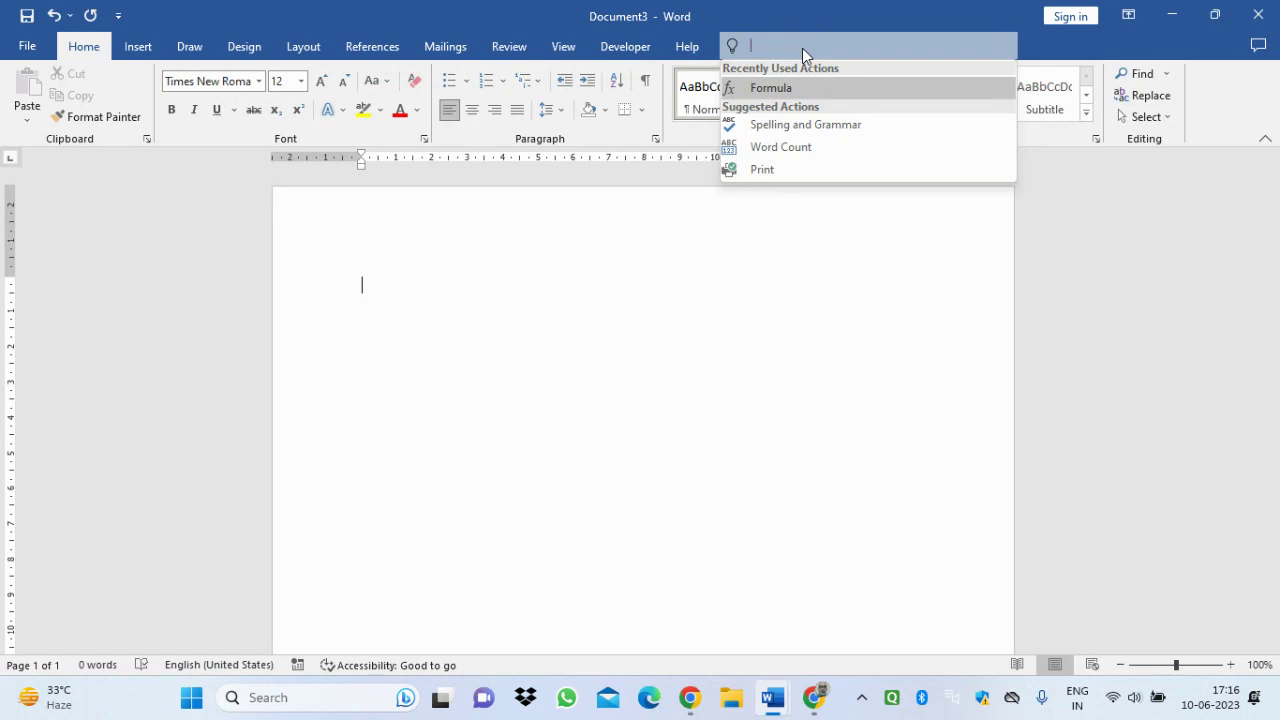
pyautogui.write('cha')
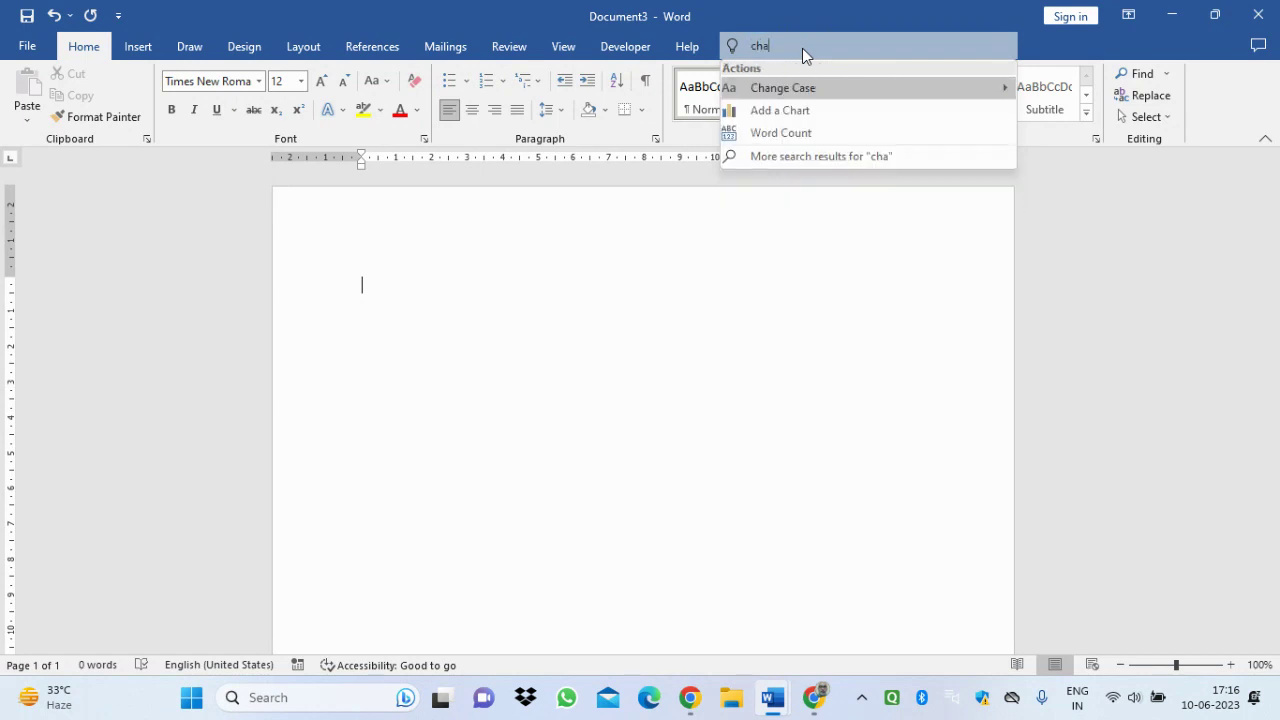
pyautogui.write('rt')
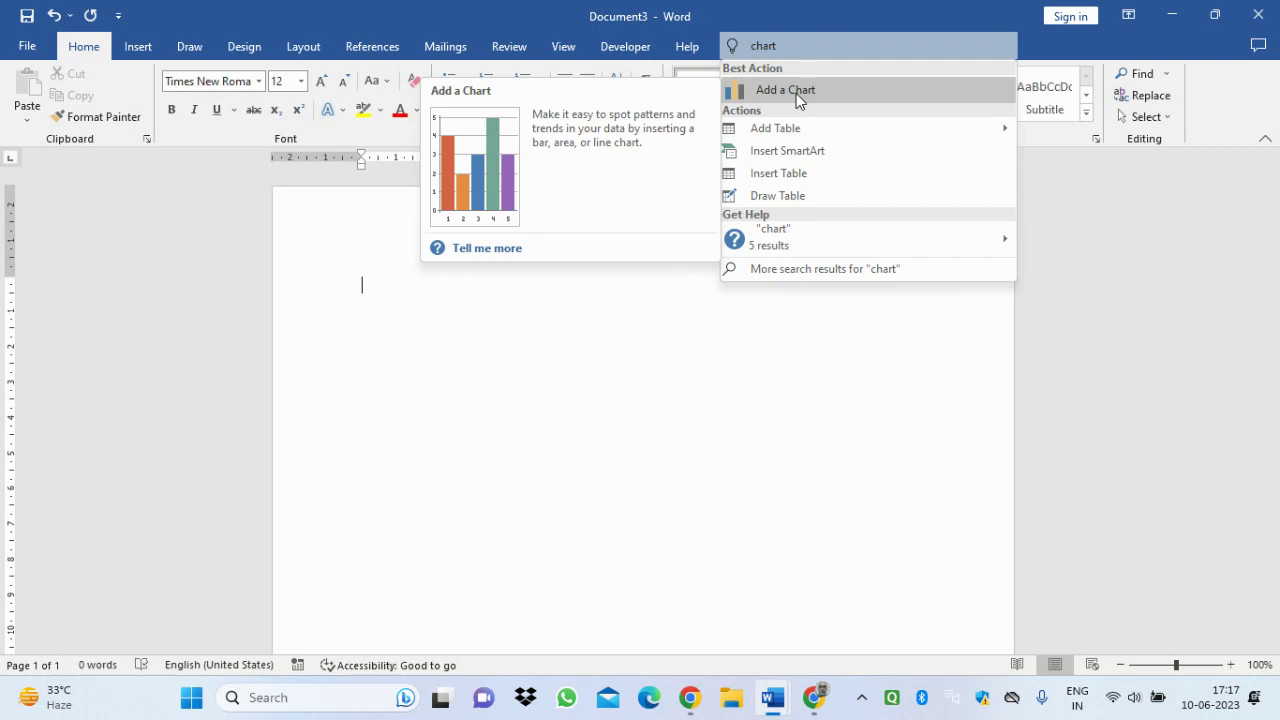
pyautogui.click(633, 300)
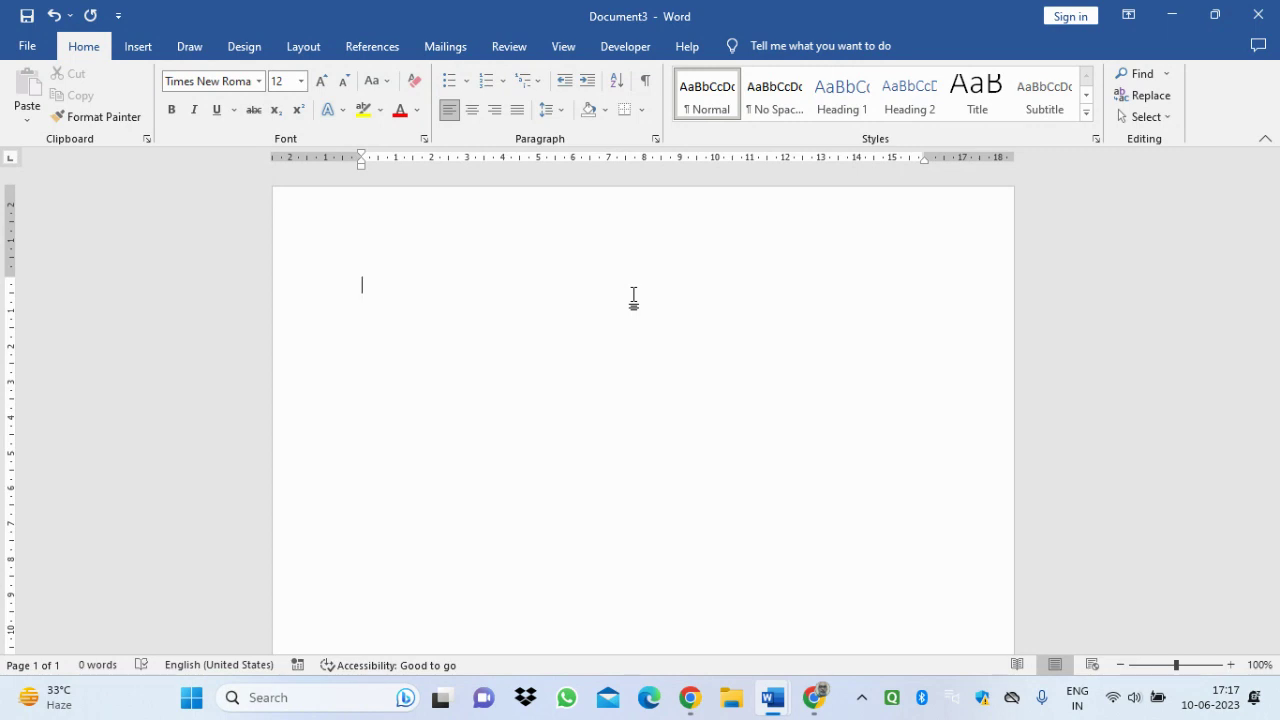
# - Generate five paragraphs of three sentences of sample text with =rand(5,3) and justify the whole text
pyautogui.write('=rand(5,3)')
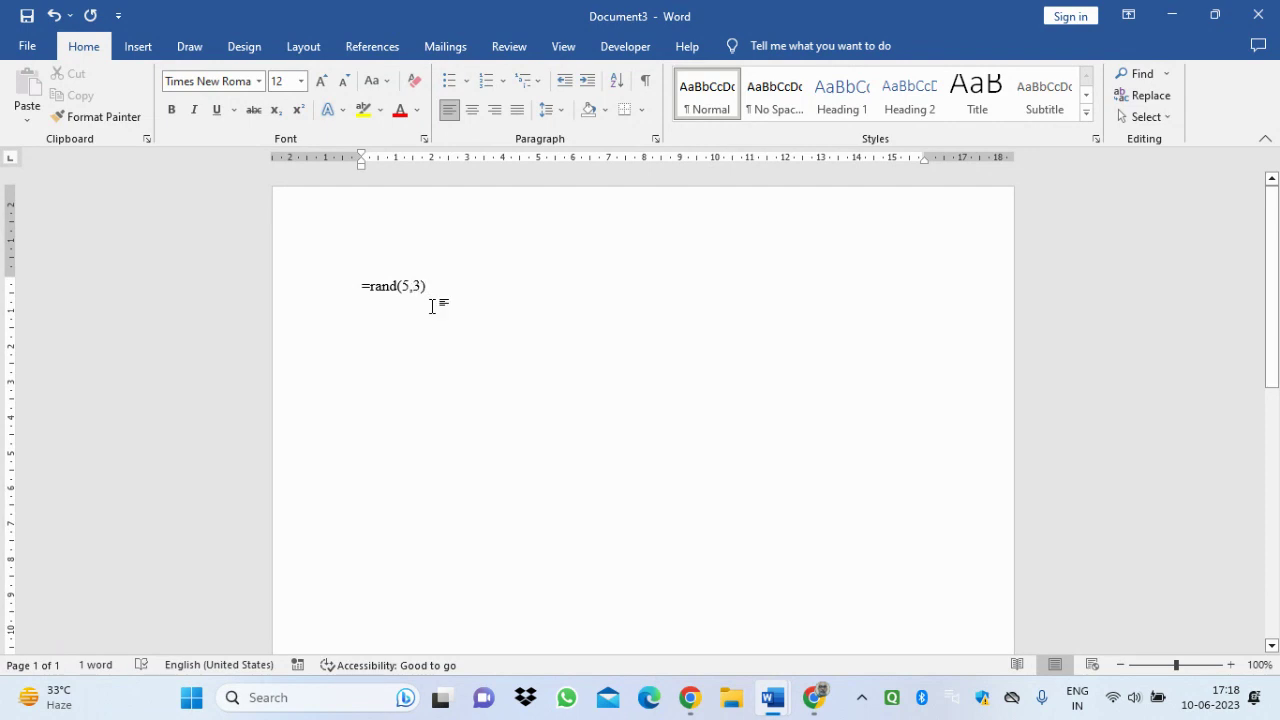
pyautogui.press('Return')
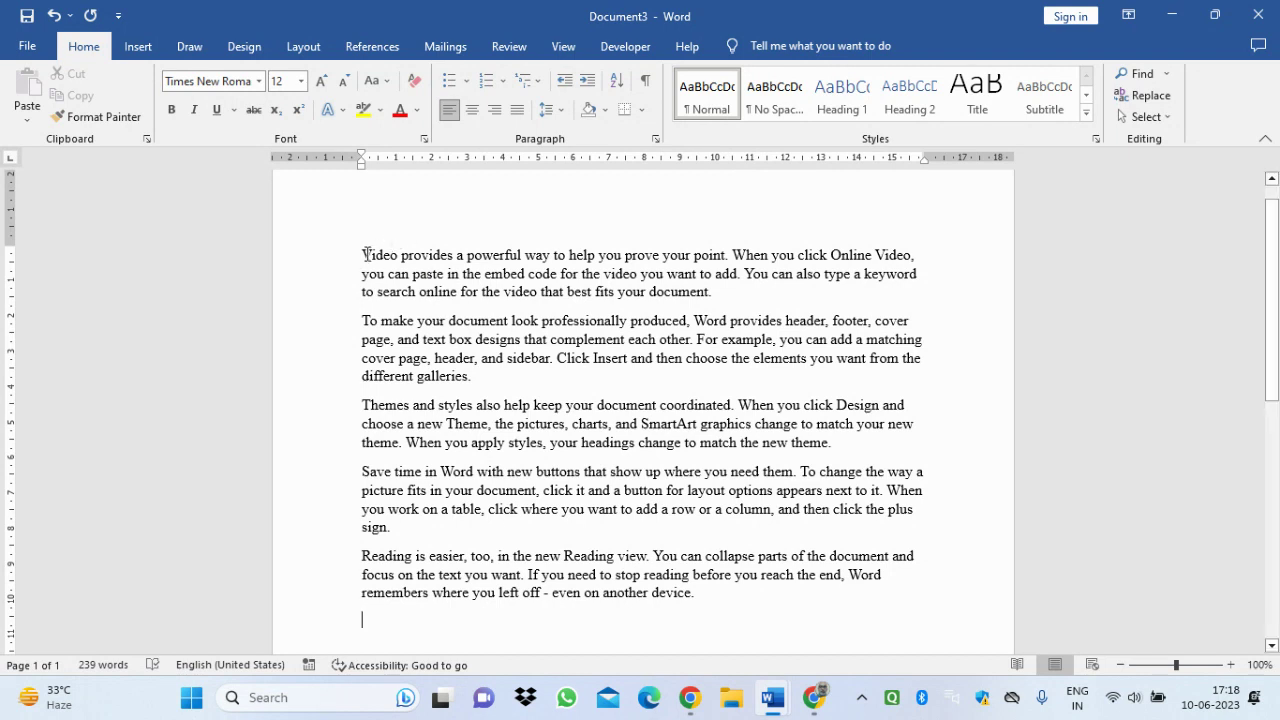
pyautogui.hotkey('ctrl', 'a')
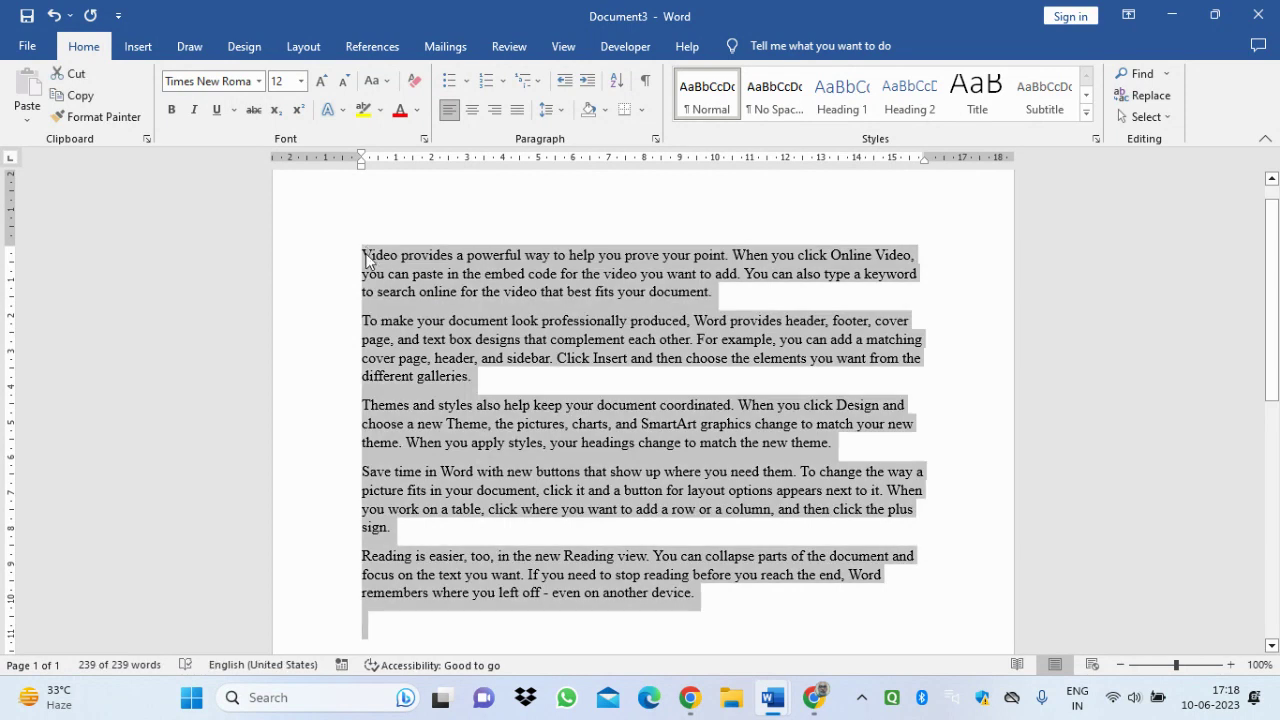
pyautogui.click(517, 110)
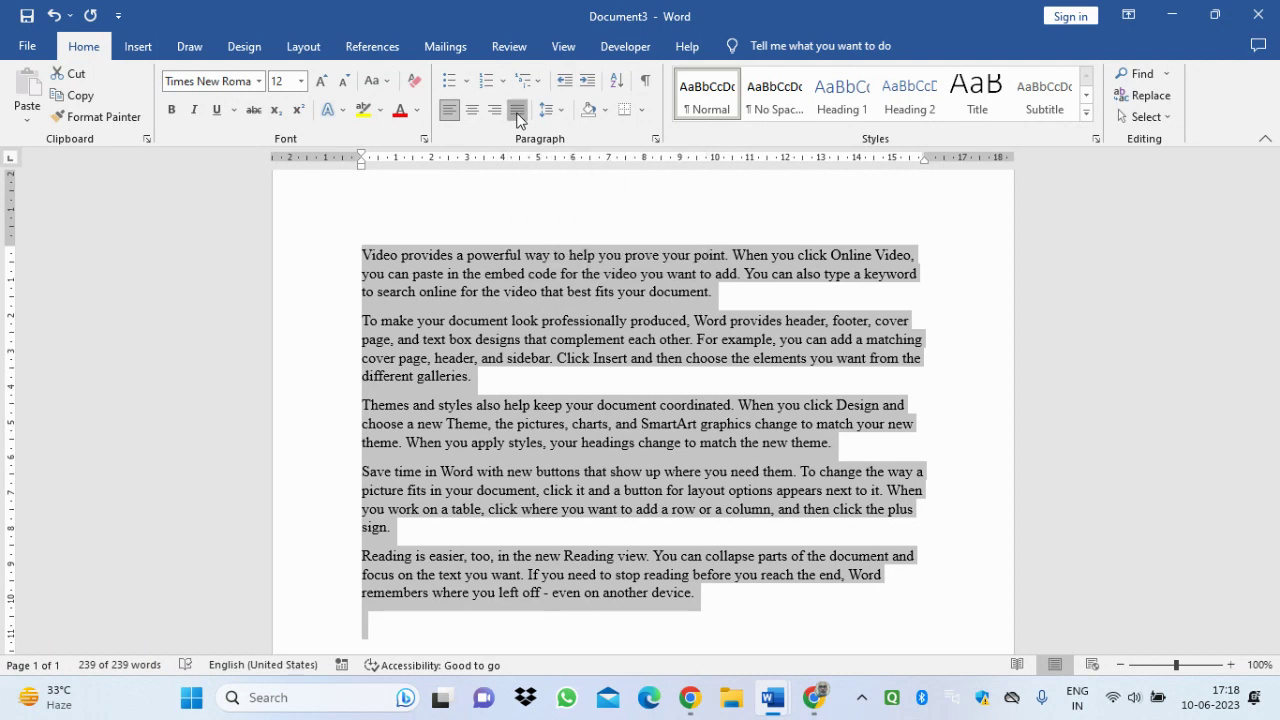
pyautogui.click(569, 232)
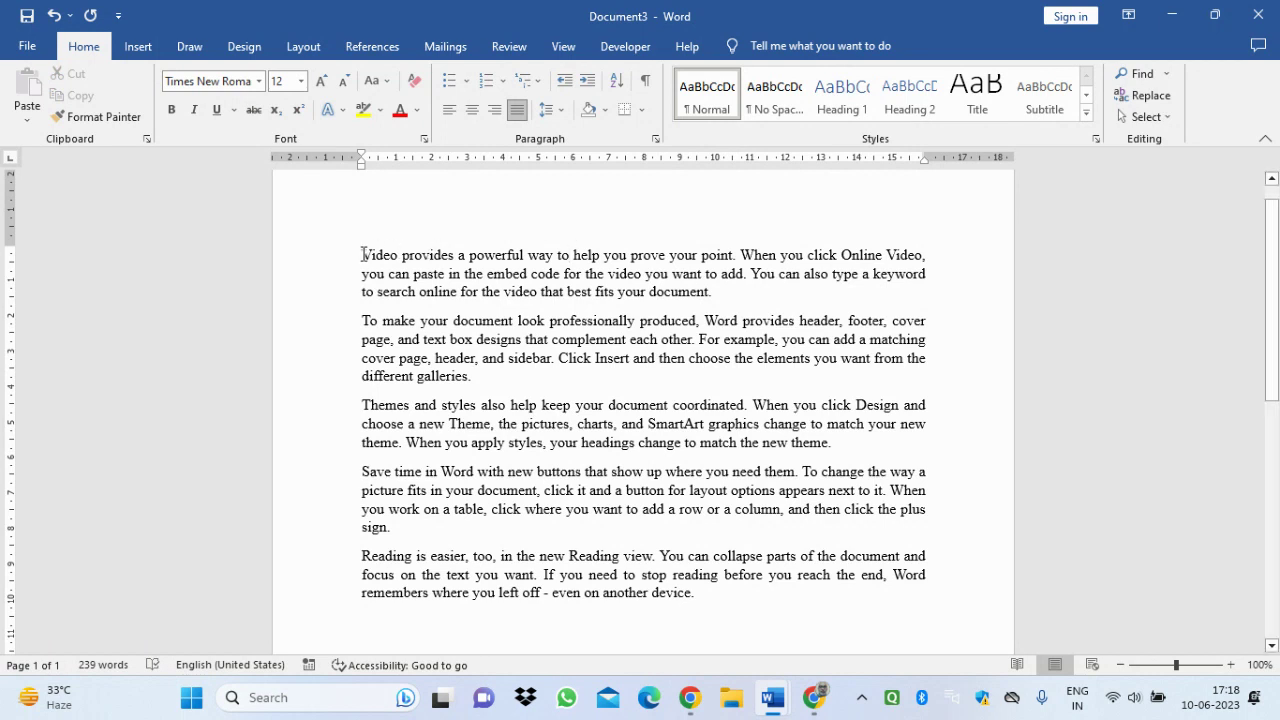
# - Change the font of the first sentence, "Video provides a powerful way to help you prove your point.", to Arial Black
pyautogui.moveTo(362, 254); pyautogui.dragTo(737, 262)
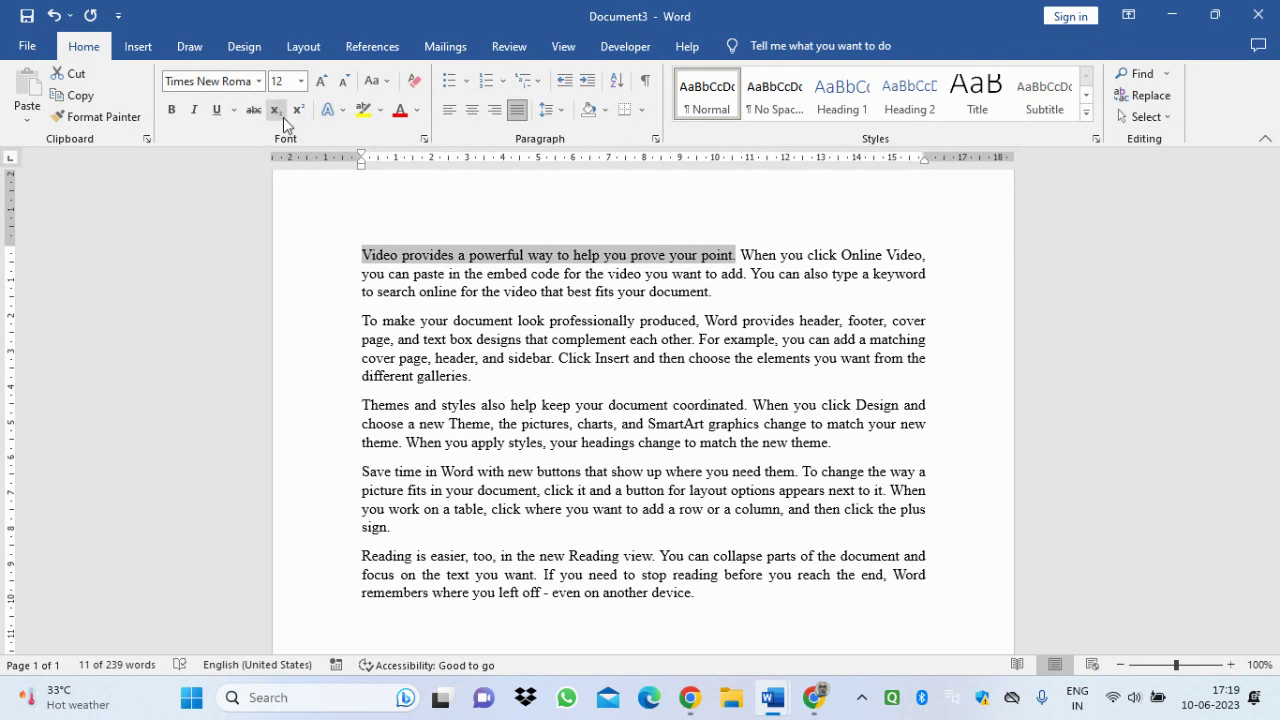
pyautogui.click(258, 81)
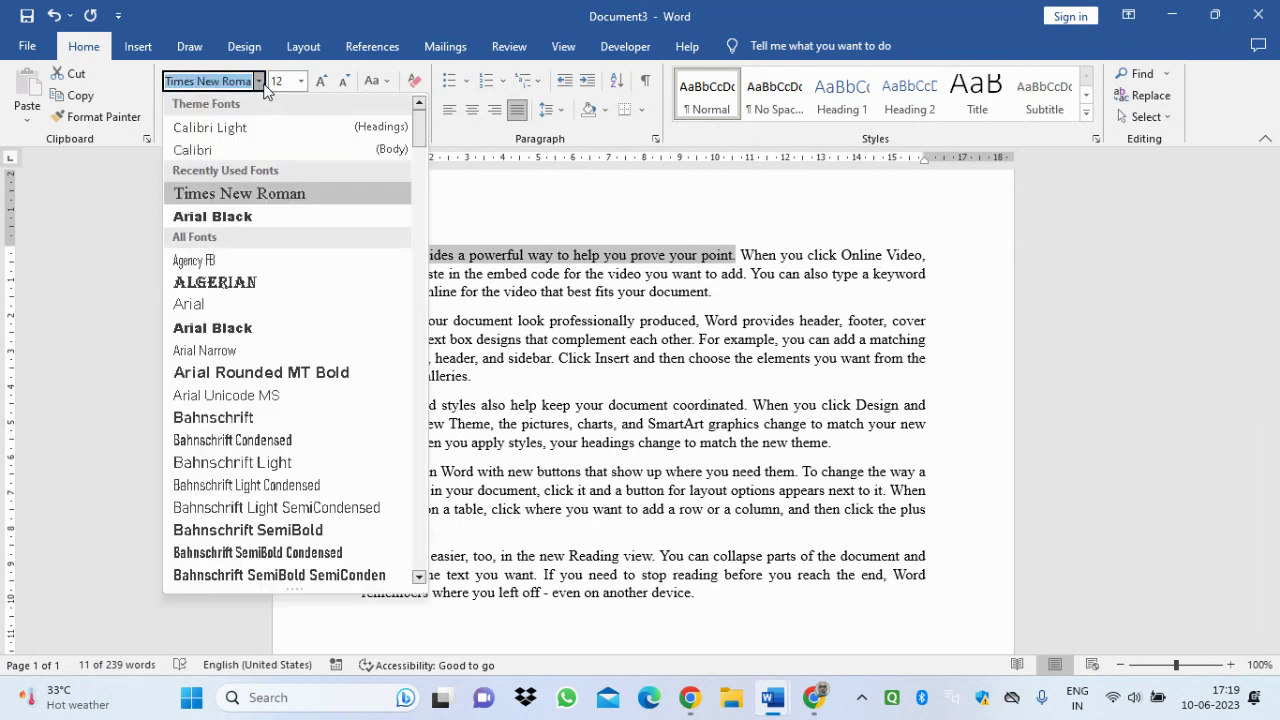
pyautogui.click(251, 221)
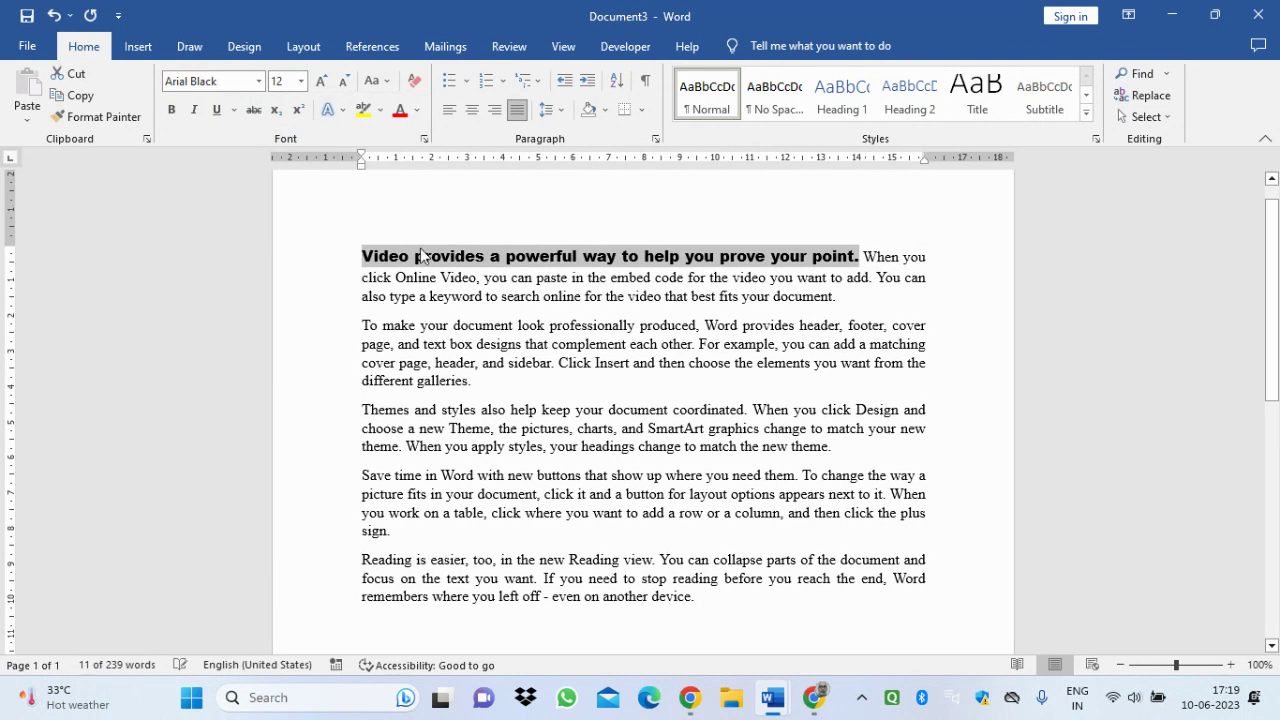
pyautogui.click(499, 236)
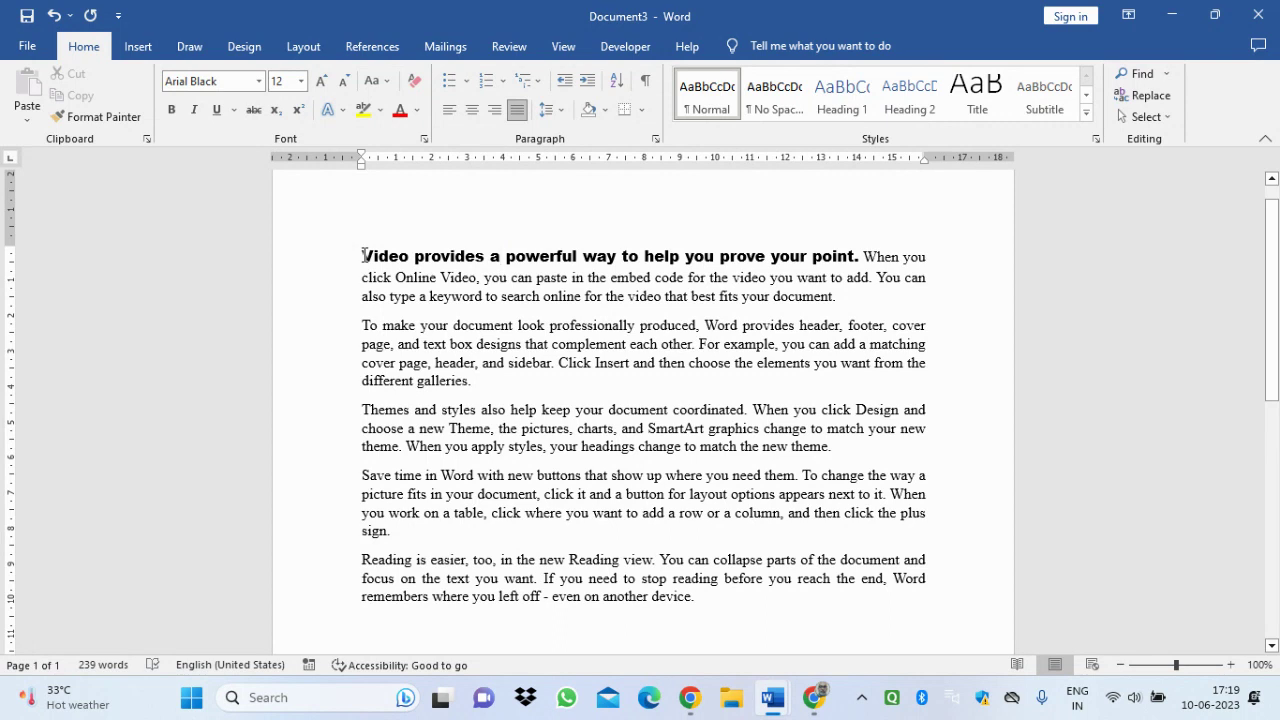
# - Copy the first sentence's formatting with Format Painter onto "Themes and styles also help keep your document coordinated."
pyautogui.moveTo(364, 255); pyautogui.dragTo(859, 256)
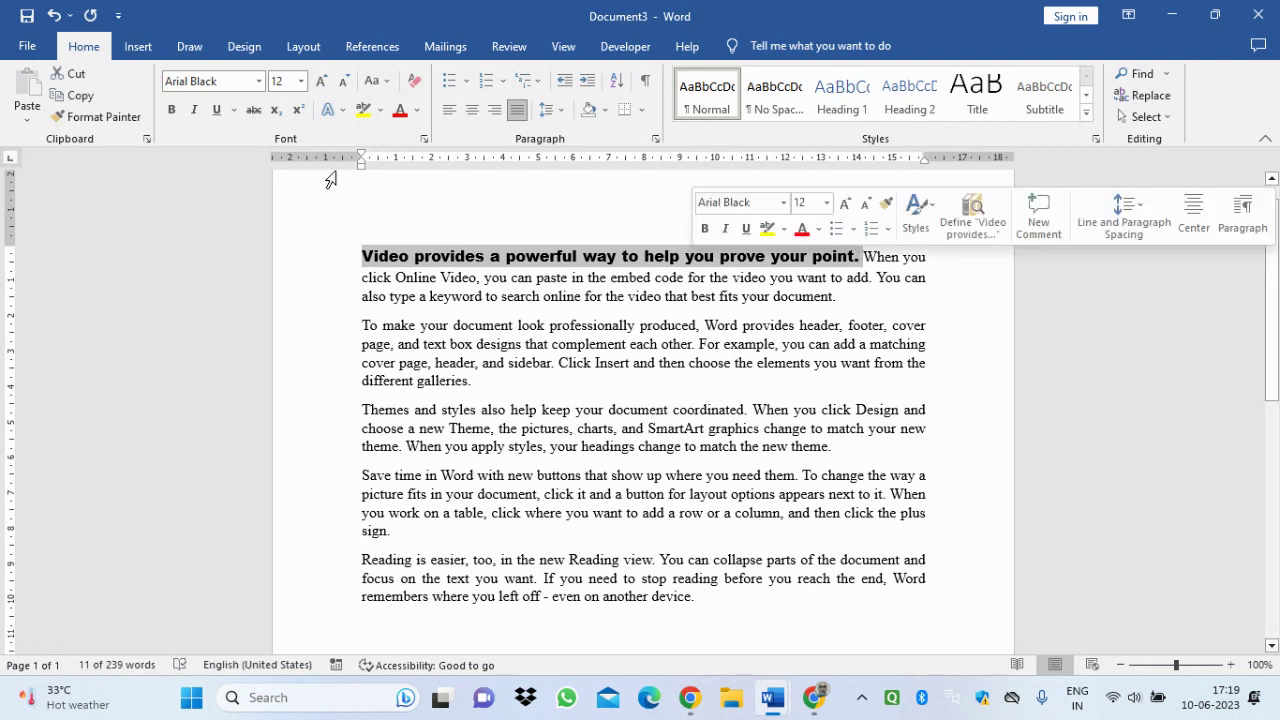
pyautogui.click(112, 126)
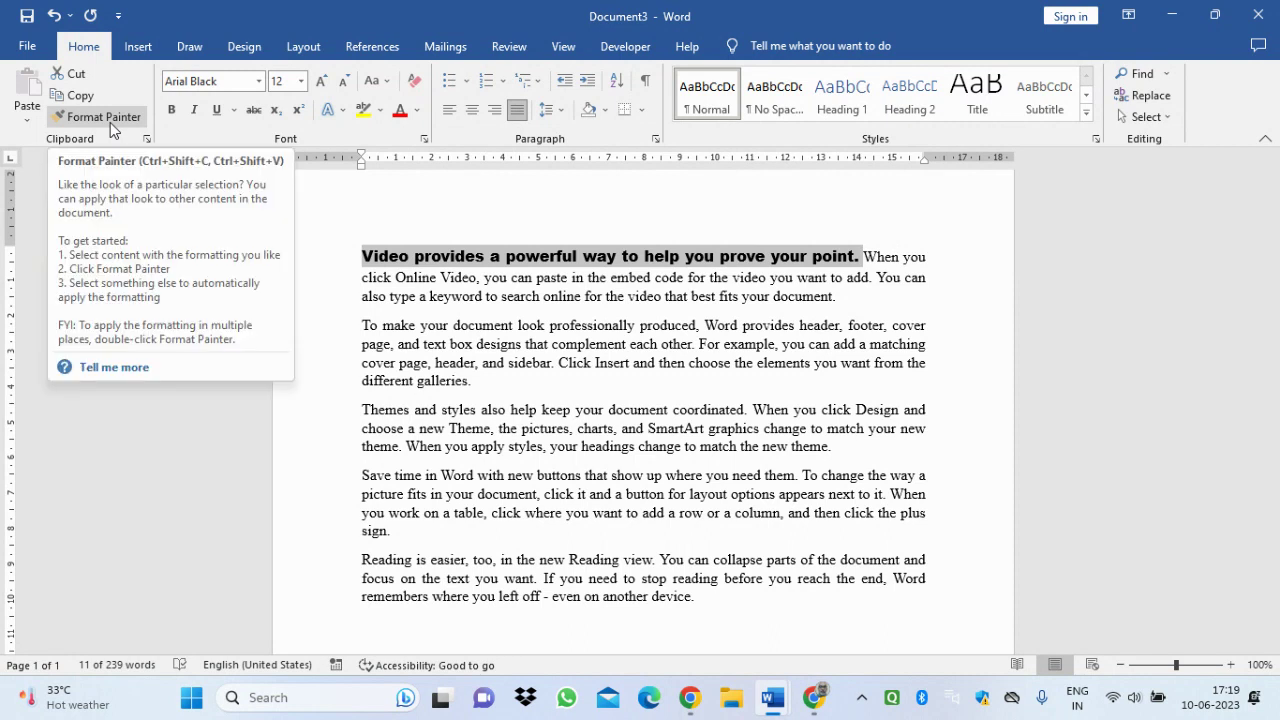
pyautogui.click(111, 125)
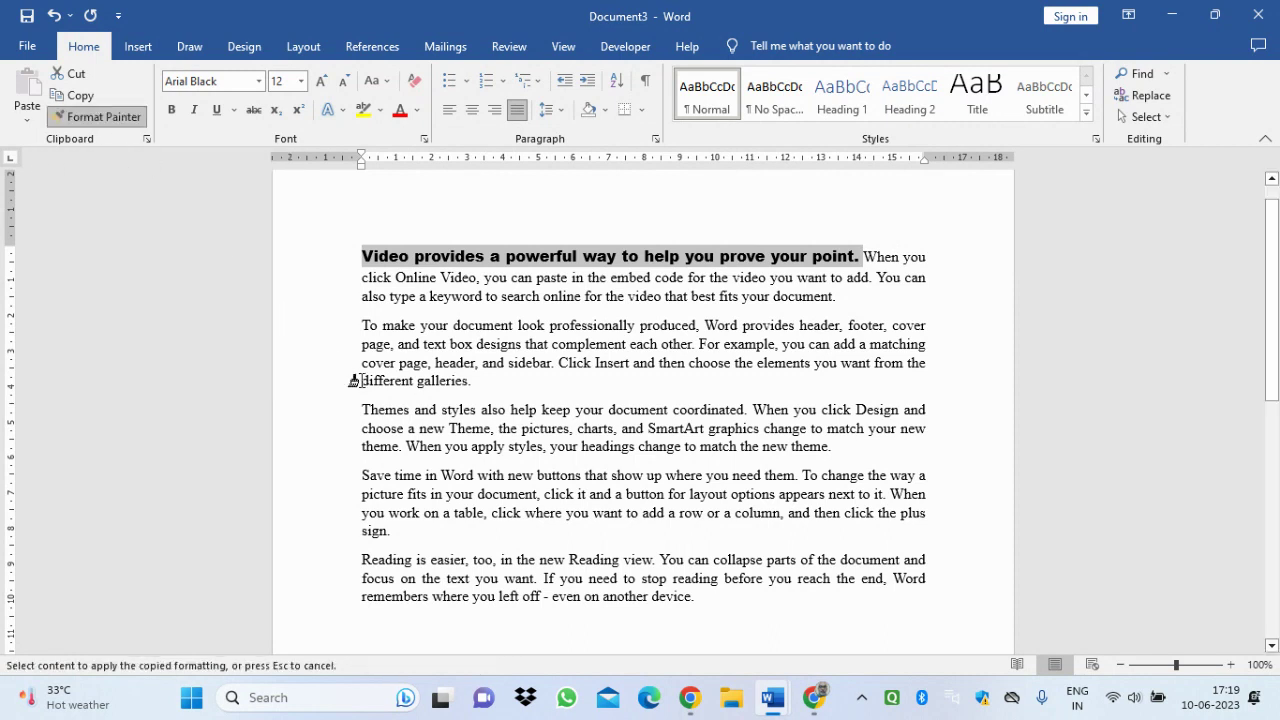
pyautogui.moveTo(362, 410); pyautogui.dragTo(752, 412)
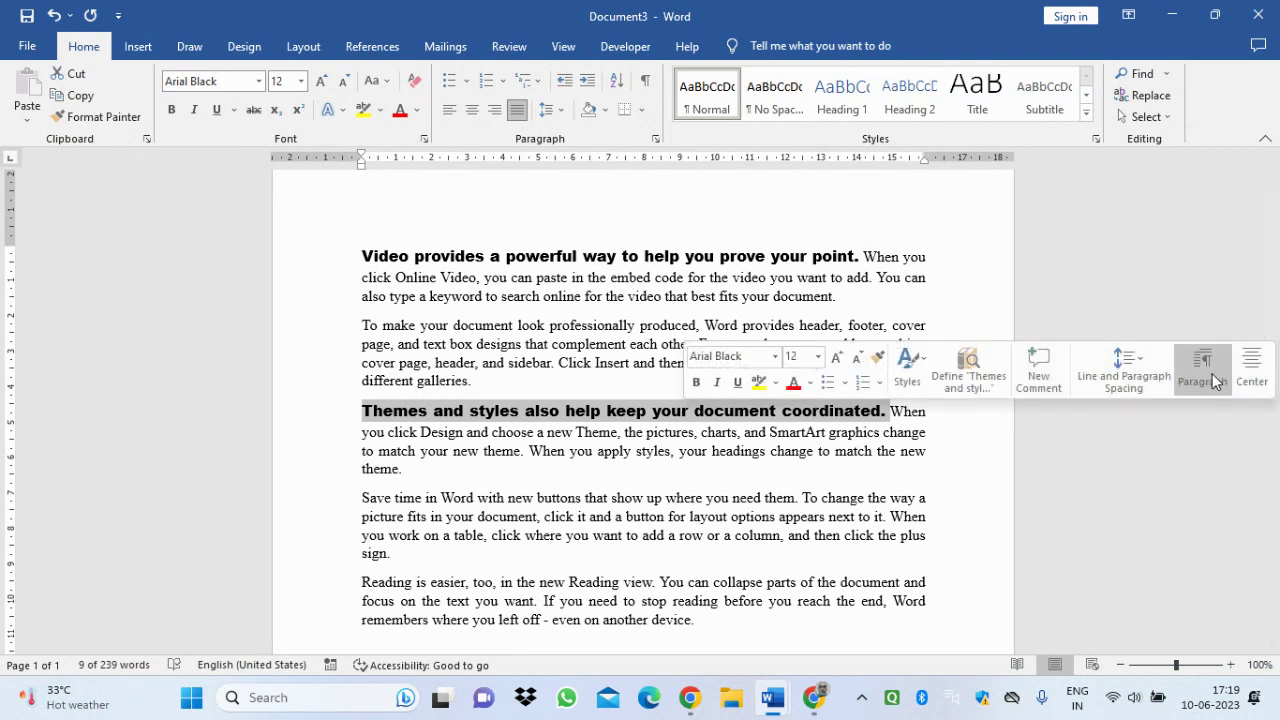
# - Insert a single horizontal line with --- and a double line with === below the last paragraph
pyautogui.scroll(-3, 1276, 340)
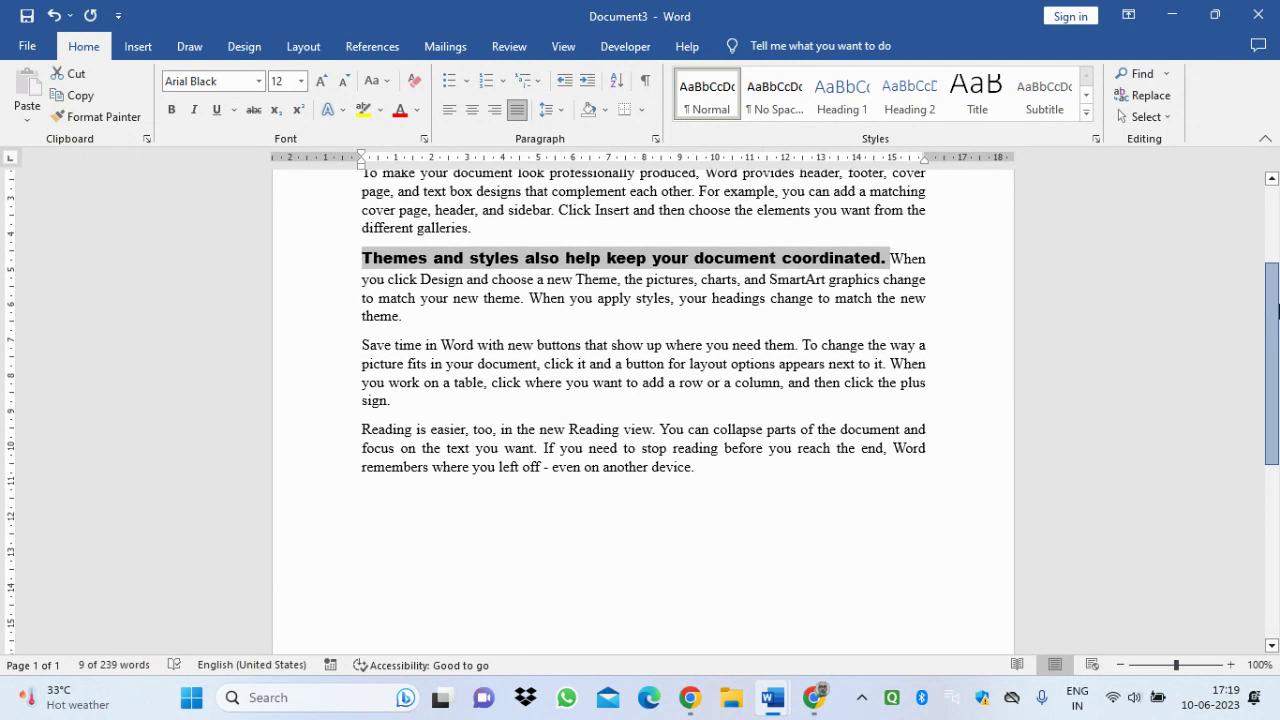
pyautogui.scroll(-1, 1276, 350)
pyautogui.click(780, 360)
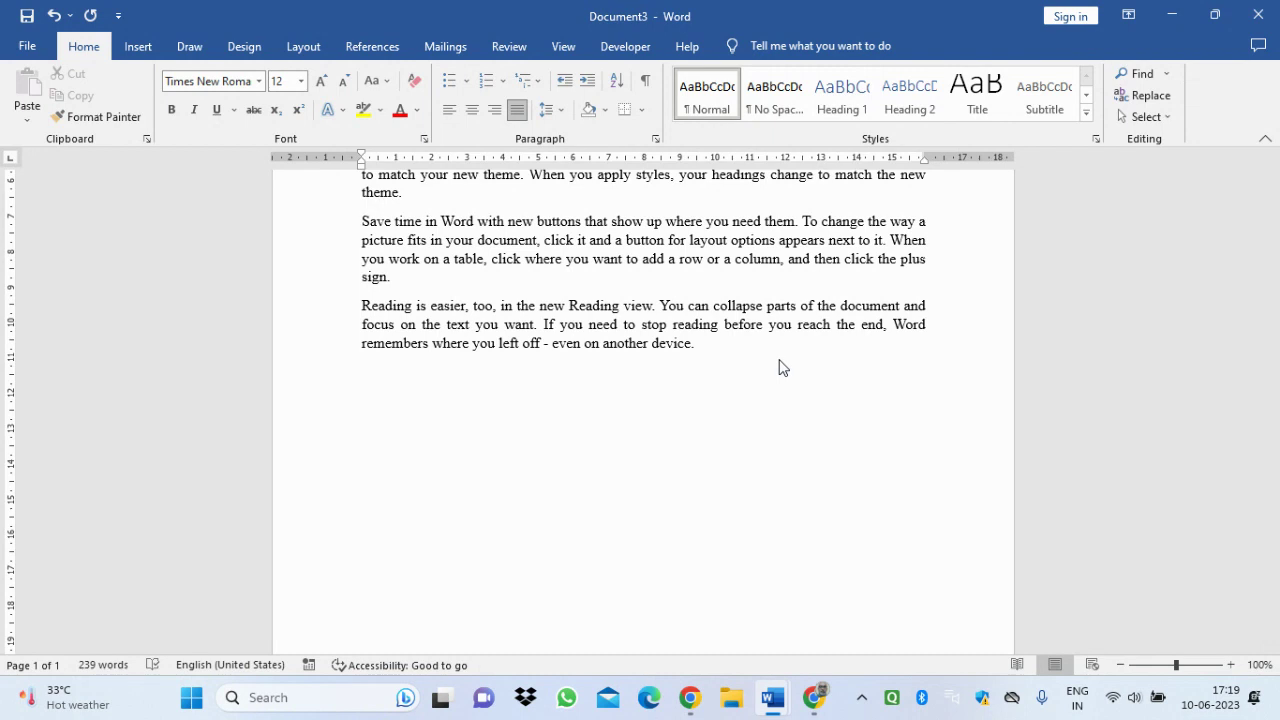
pyautogui.write('---')
pyautogui.press('Return')
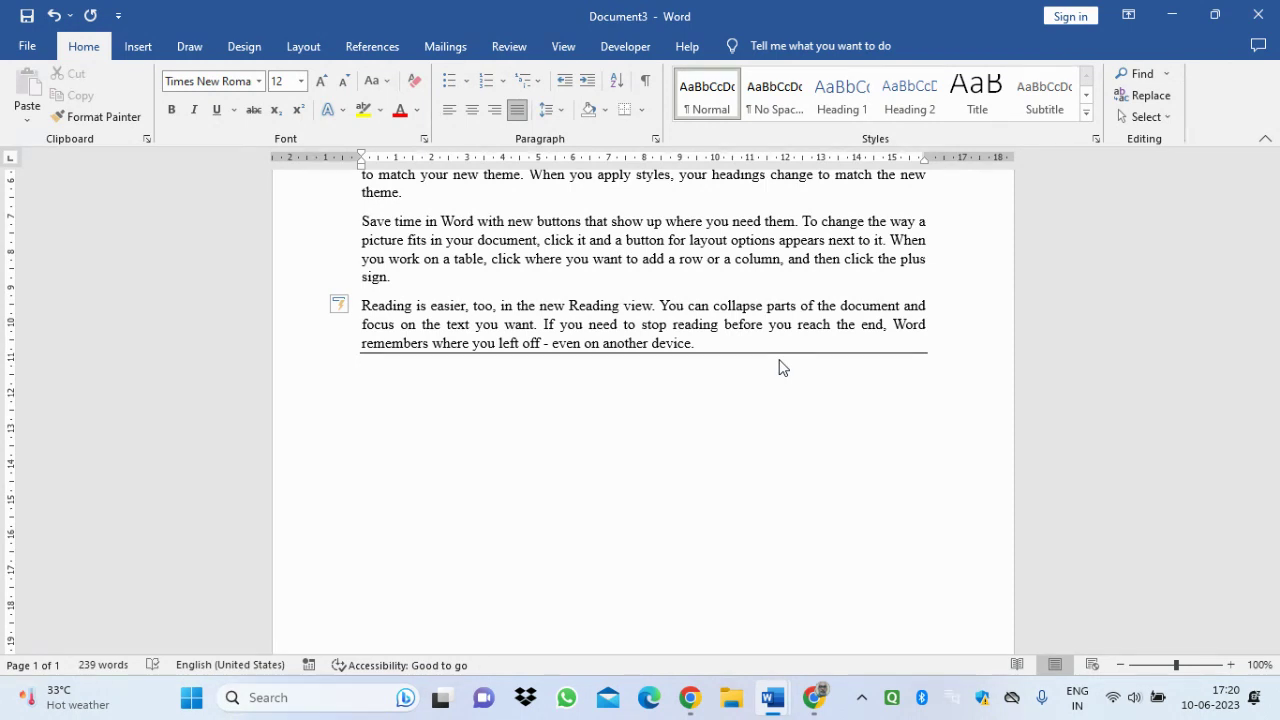
pyautogui.write('===')
pyautogui.press('Return')
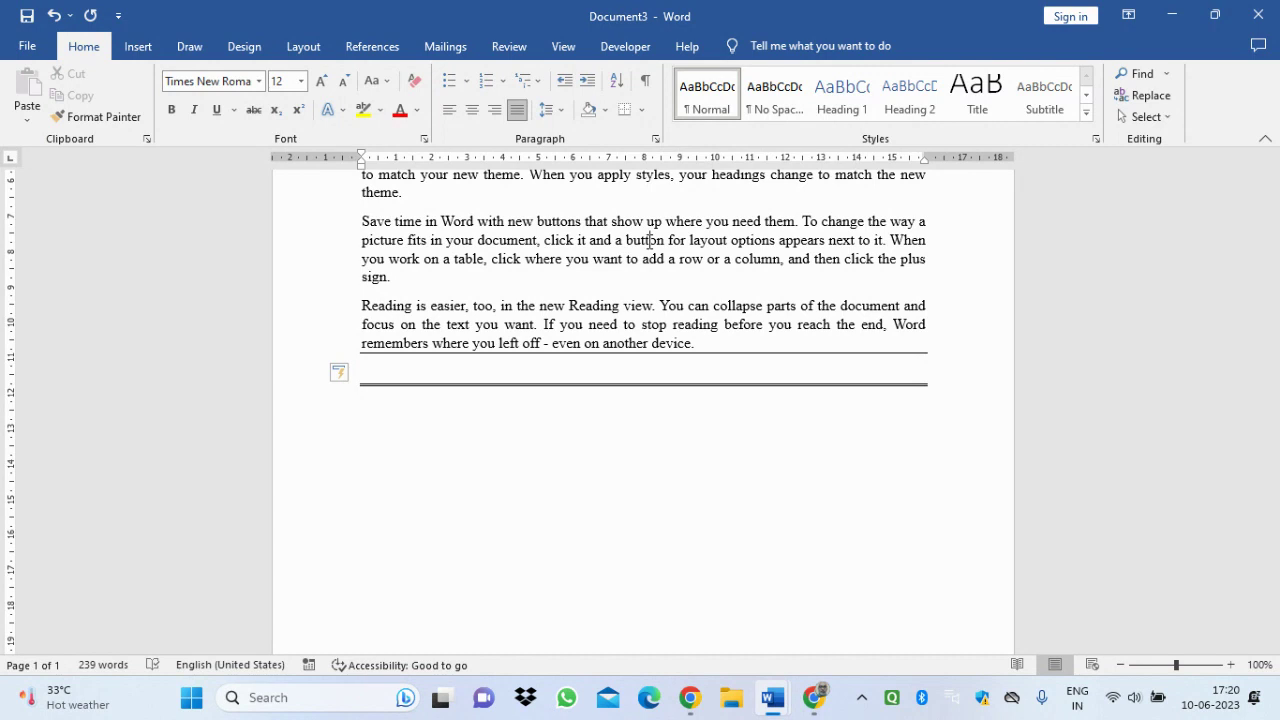
# - Select the whole paragraph beginning "Save time in Word", clear the selection and return to the empty area below the double line
pyautogui.tripleClick(650, 240)
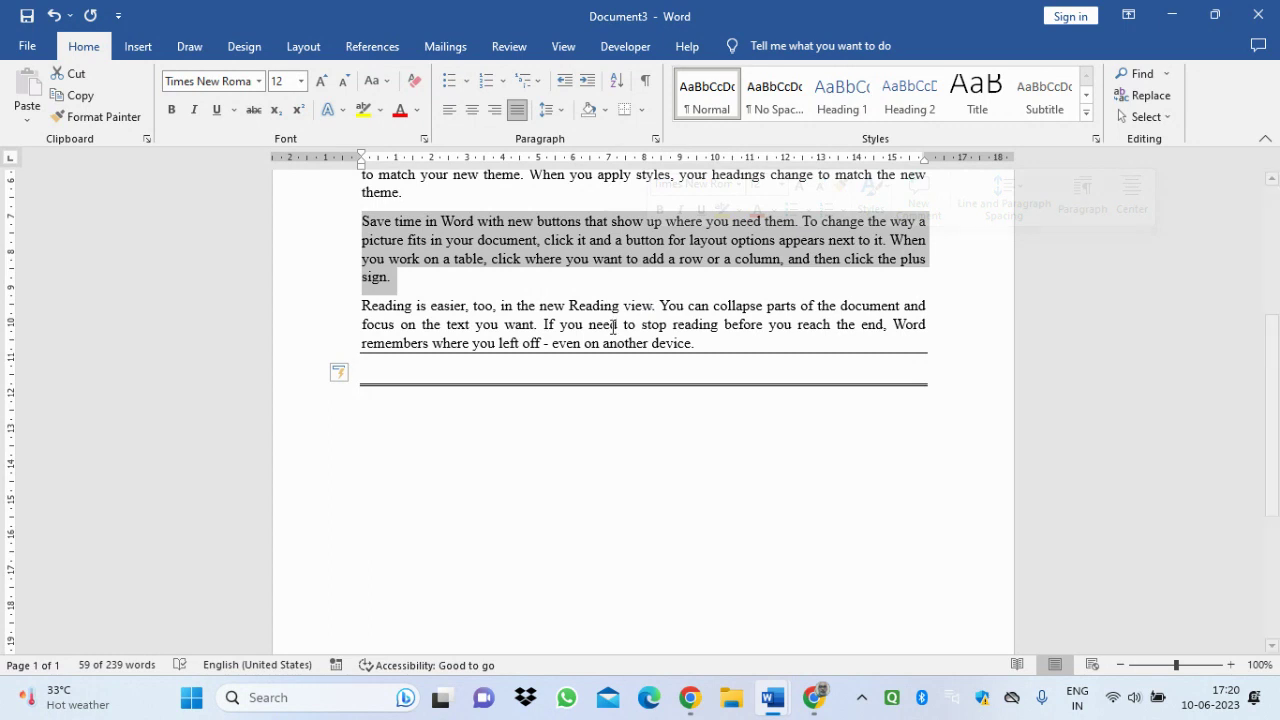
pyautogui.click(497, 440)
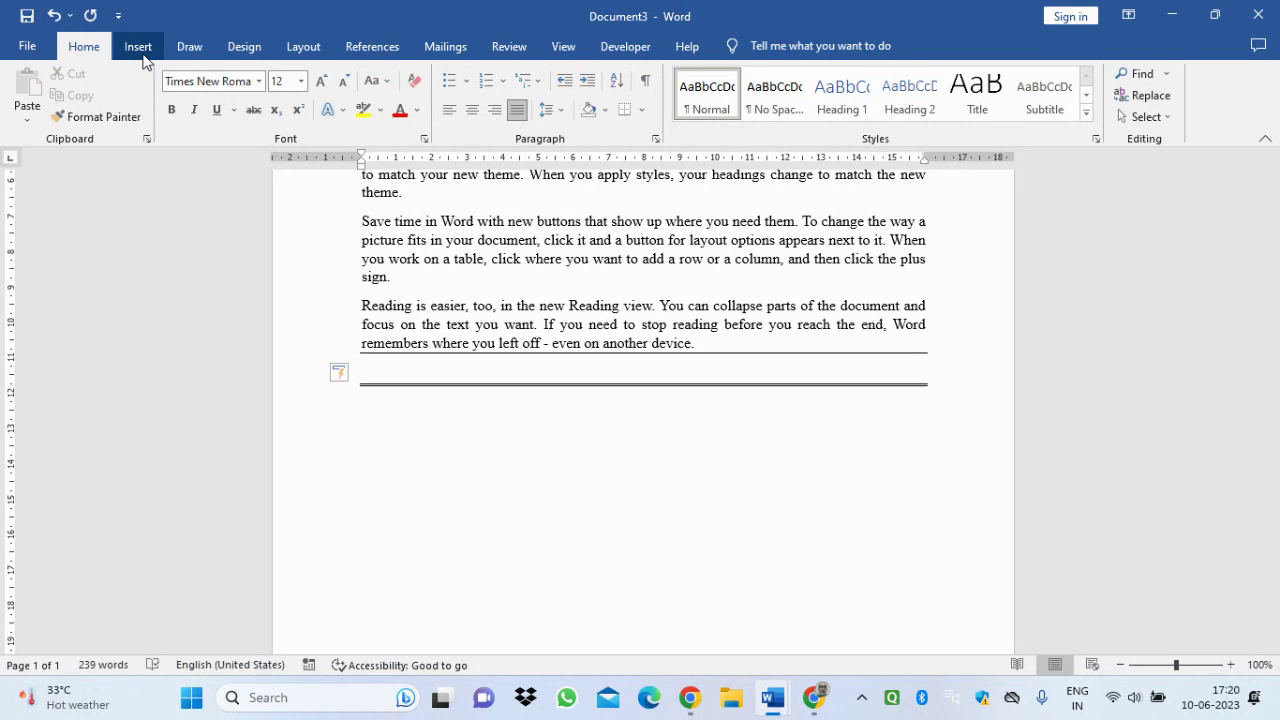
# - Insert a table of three columns and six rows below the double line and enter "SL. No." in its first cell
pyautogui.click(140, 55)
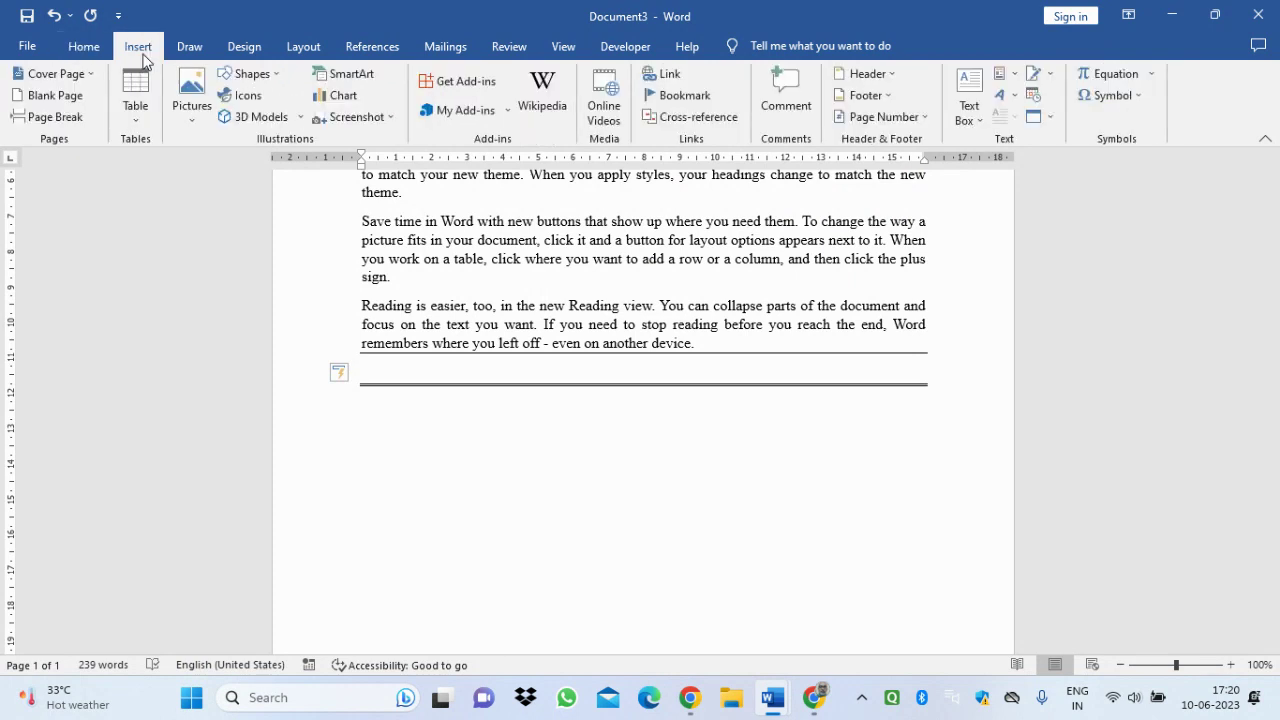
pyautogui.click(136, 116)
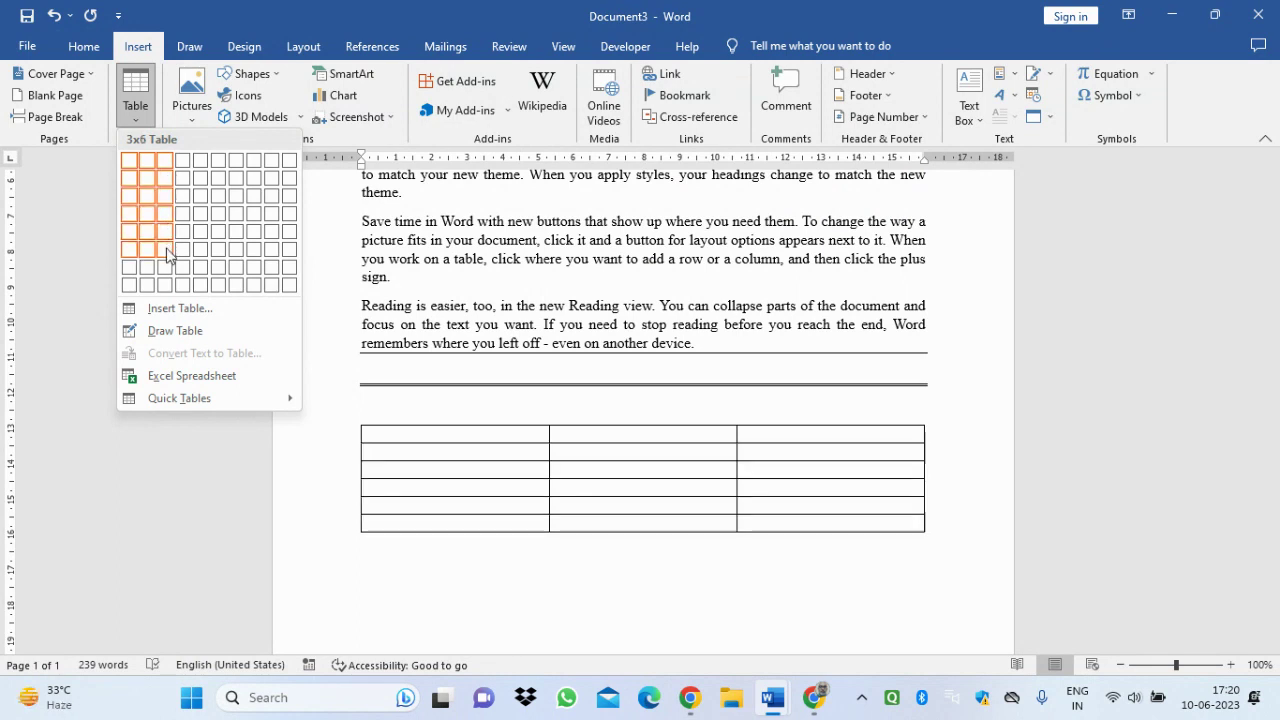
pyautogui.click(166, 252)
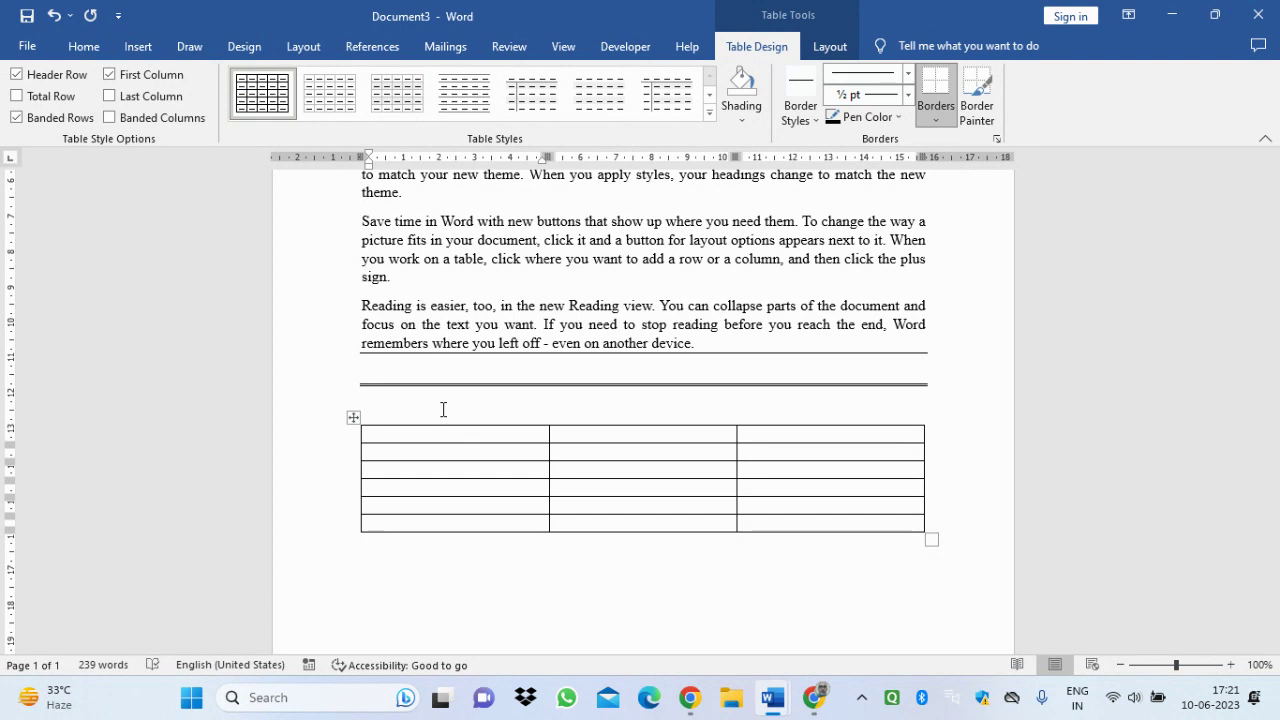
pyautogui.write('SL.')
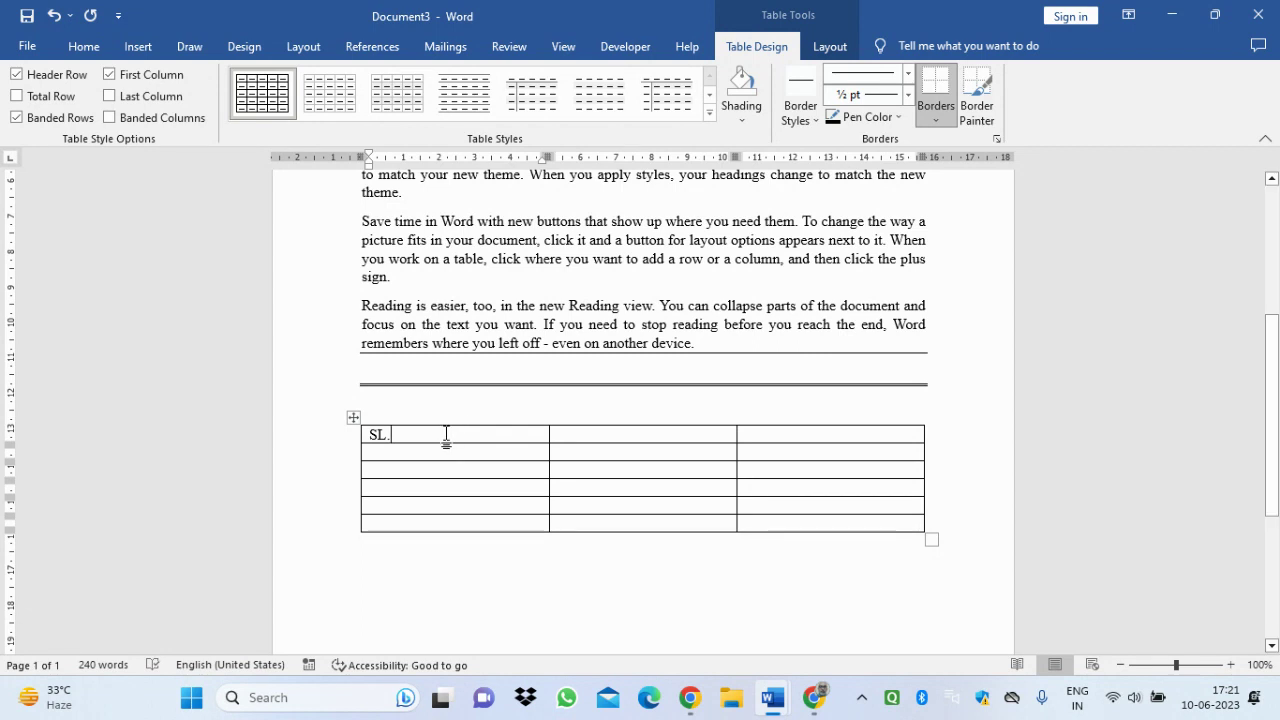
pyautogui.write(' N')
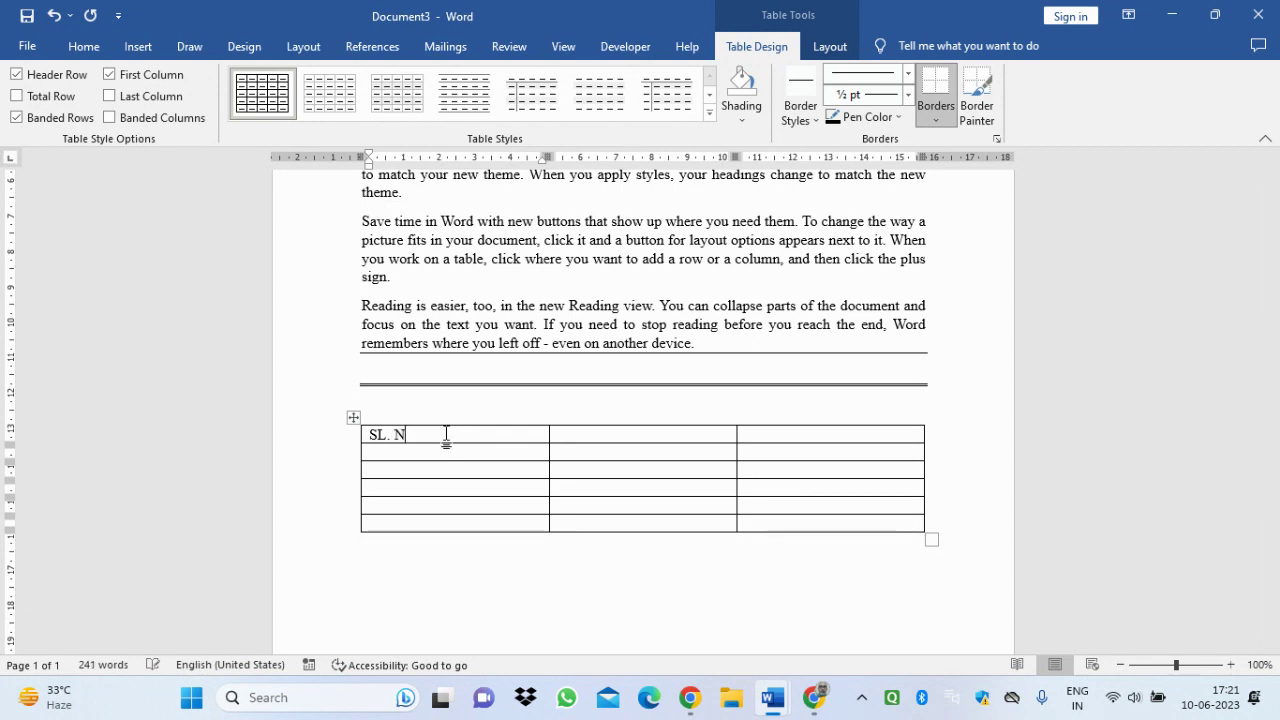
pyautogui.write('o.')
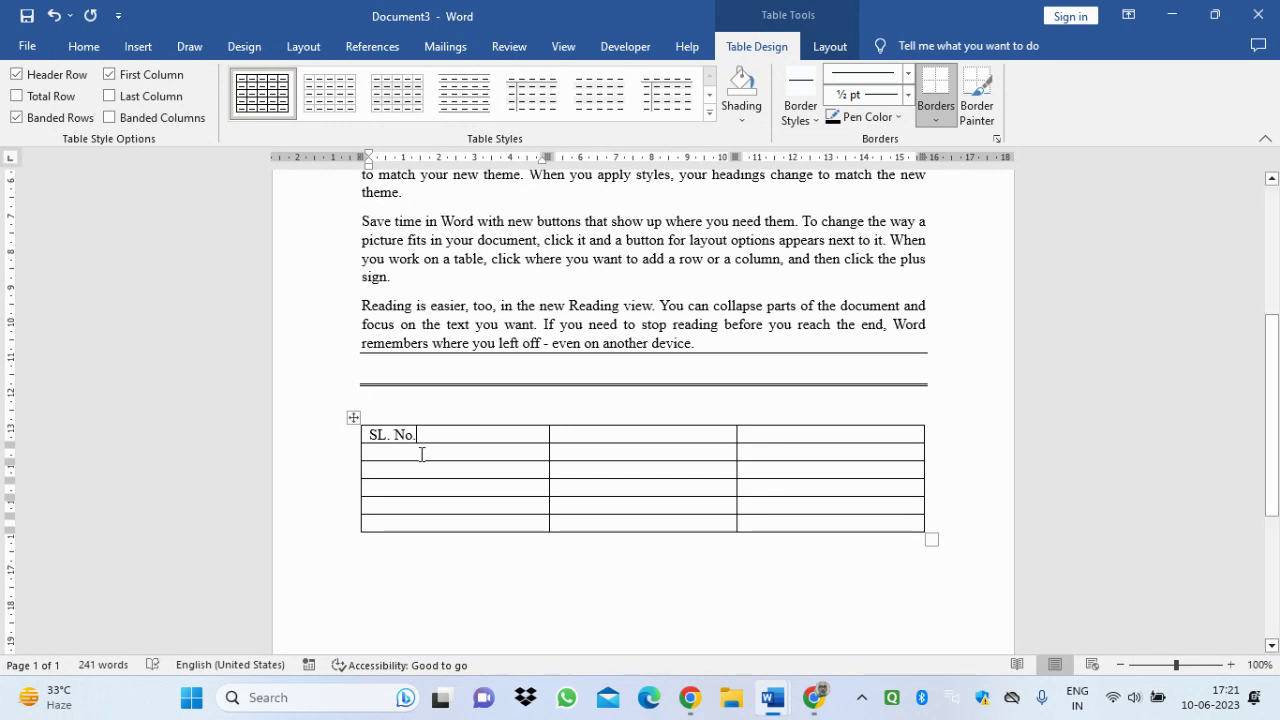
# - Number the five empty cells under "SL. No." automatically with the 1., 2., 3. number format
pyautogui.moveTo(418, 458); pyautogui.dragTo(426, 527)
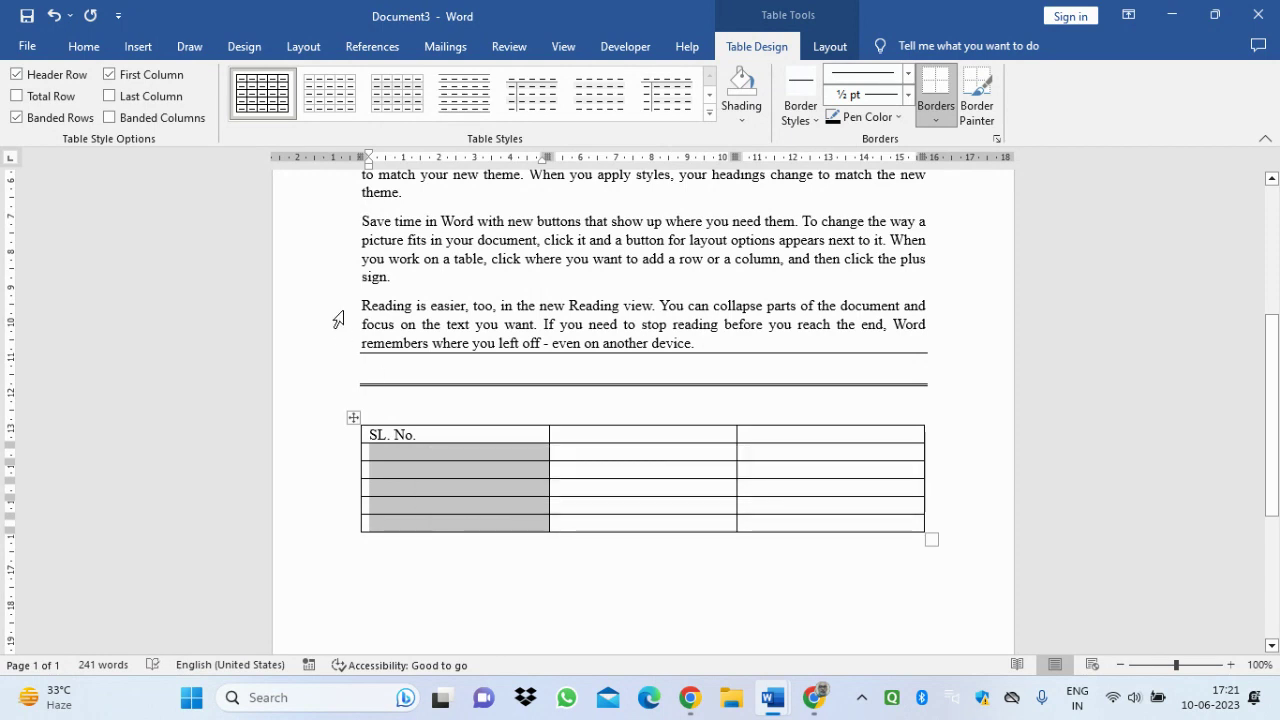
pyautogui.click(84, 47)
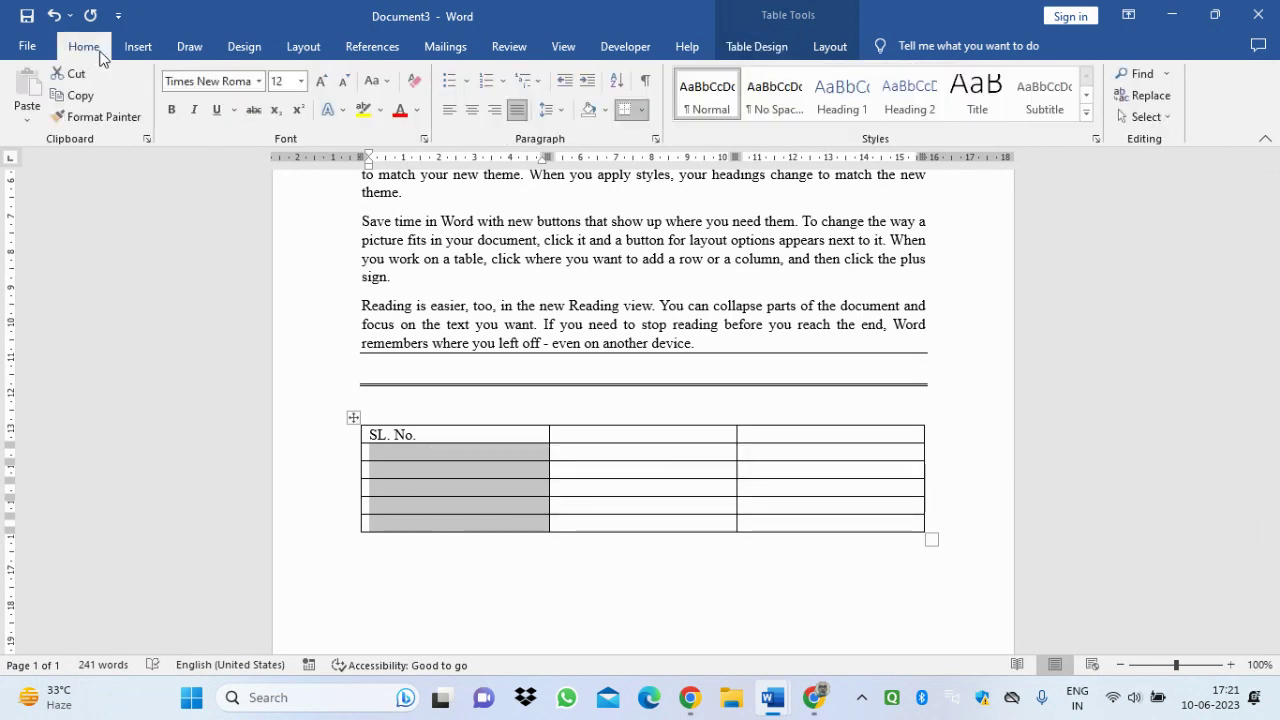
pyautogui.click(503, 82)
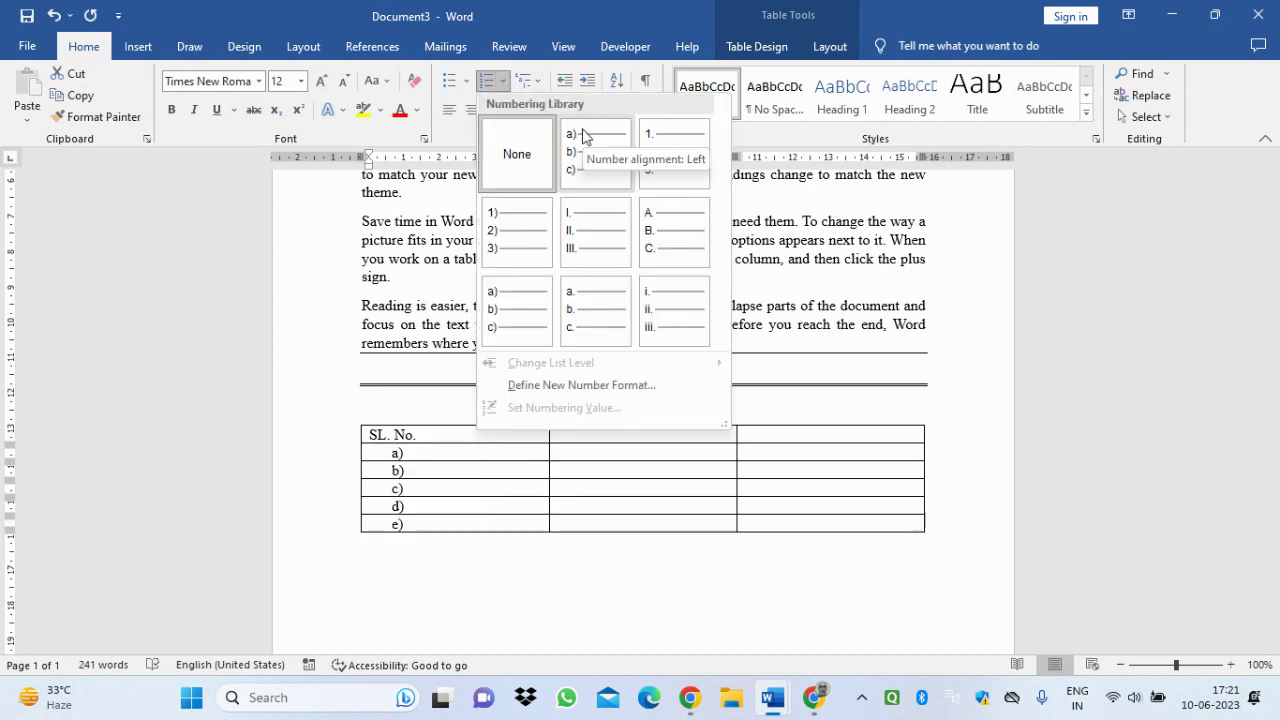
pyautogui.click(670, 155)
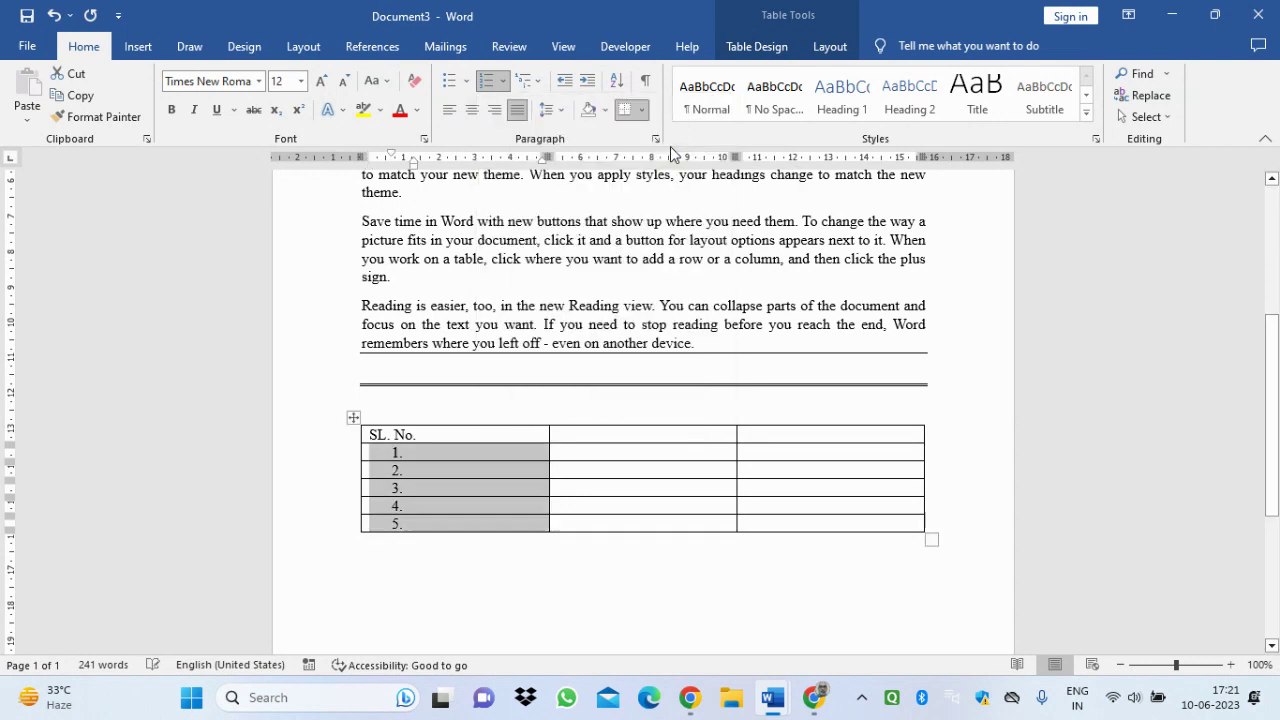
pyautogui.click(553, 564)
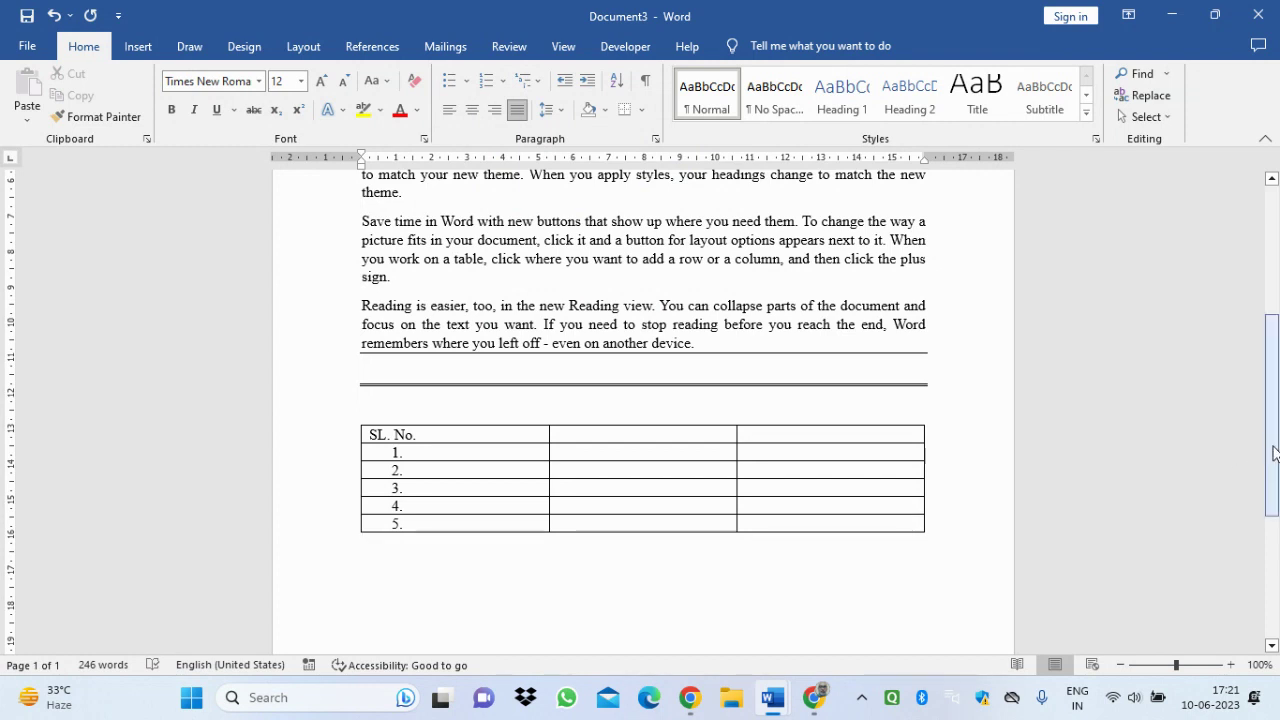
# - Replace every occurrence of "video" with "VIDEO" in the whole document using Find and Replace, and close the dialog
pyautogui.moveTo(1273, 453); pyautogui.dragTo(1271, 342)
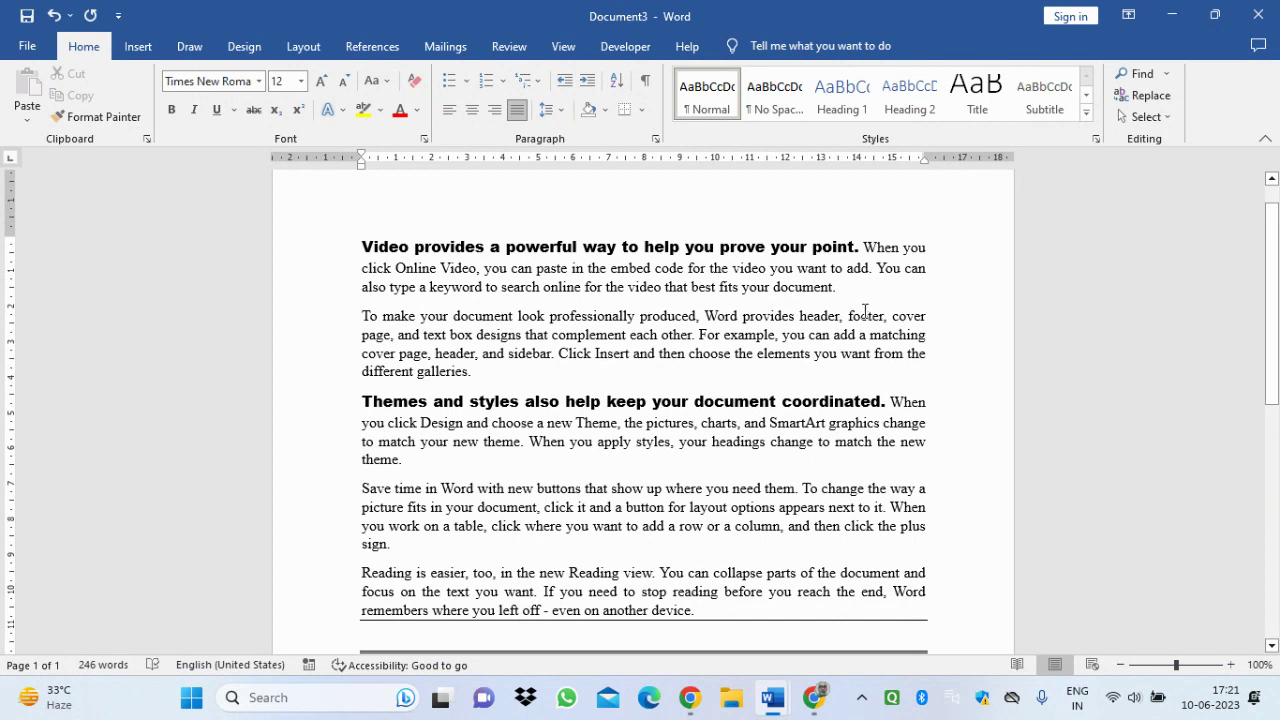
pyautogui.moveTo(736, 270); pyautogui.dragTo(767, 268)
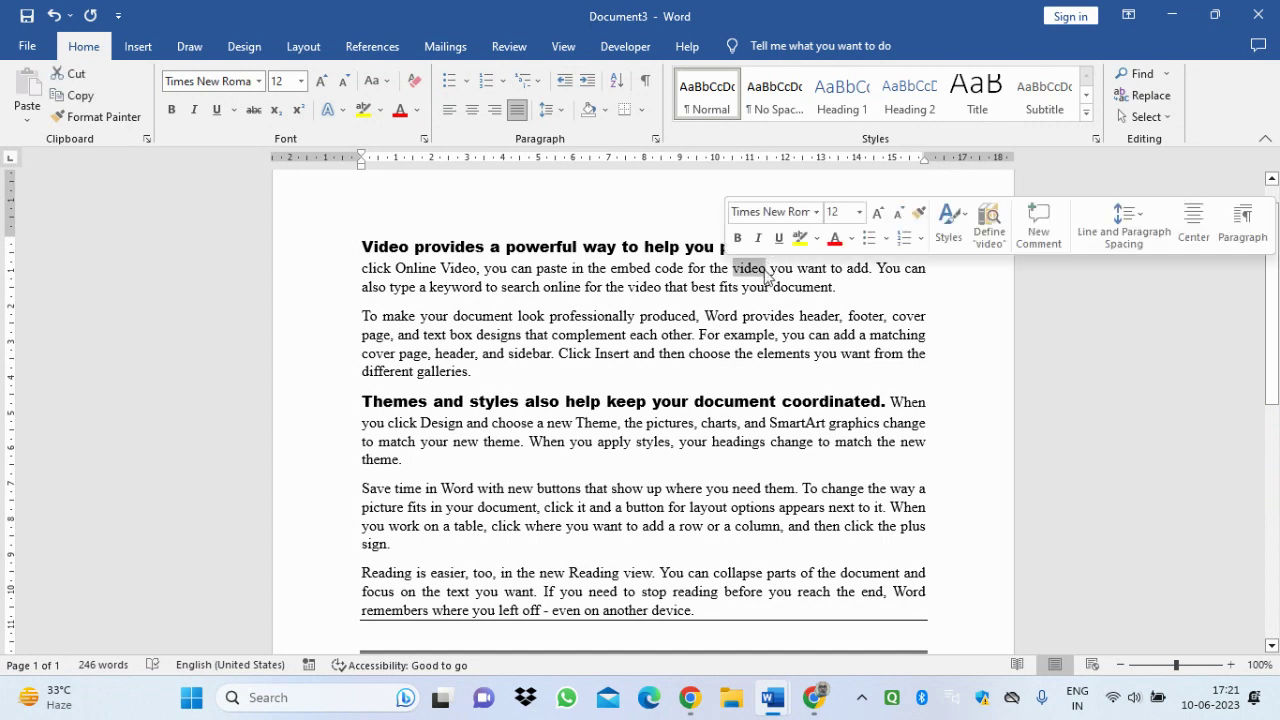
pyautogui.click(866, 297)
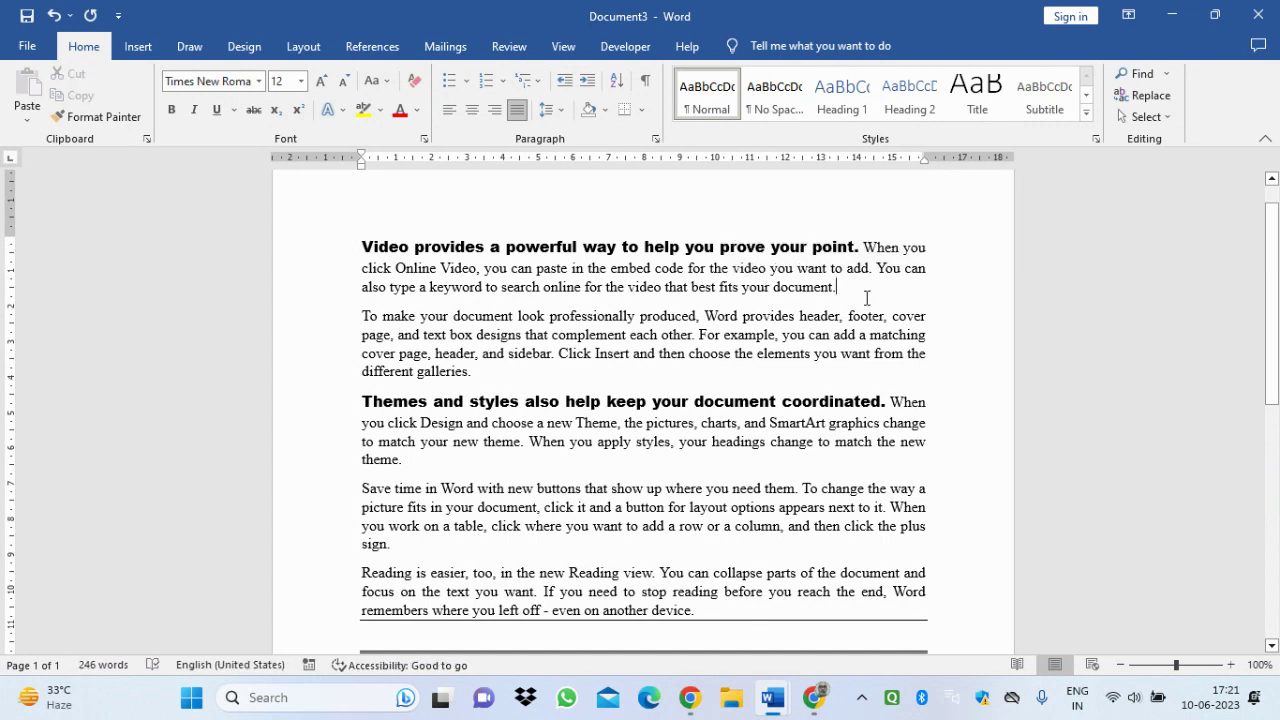
pyautogui.click(1137, 100)
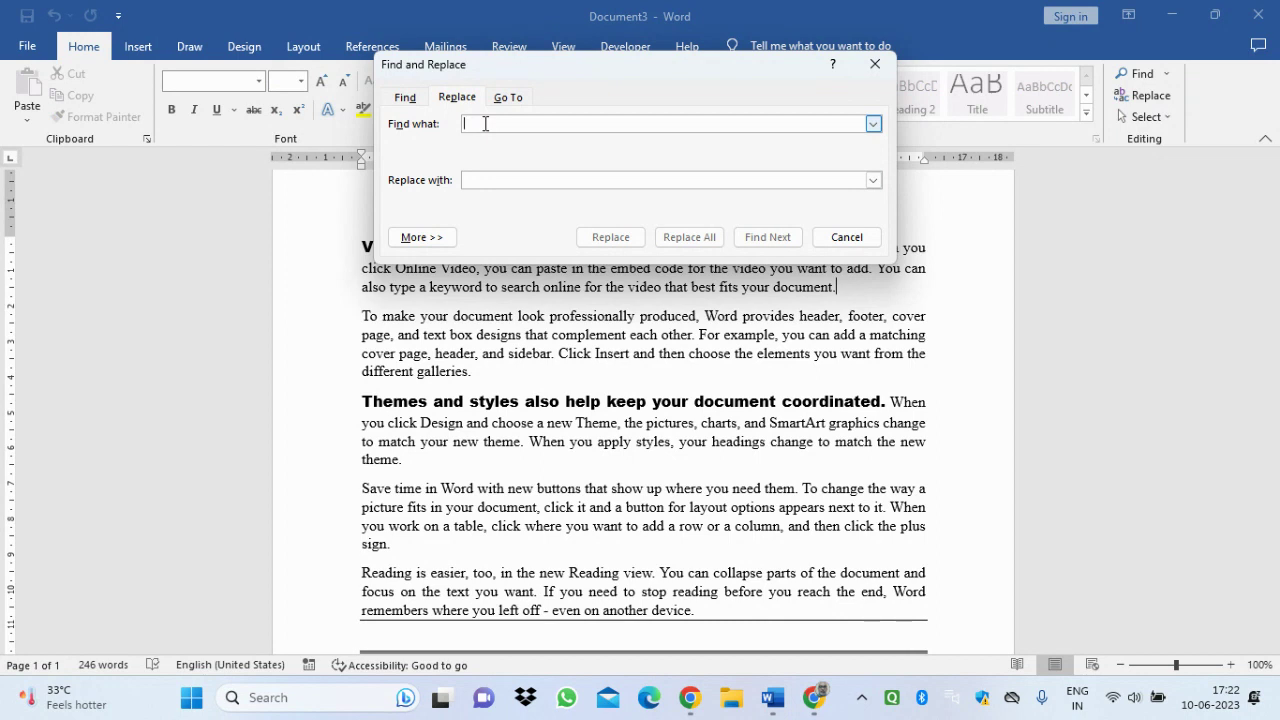
pyautogui.write('video')
pyautogui.click(480, 184)
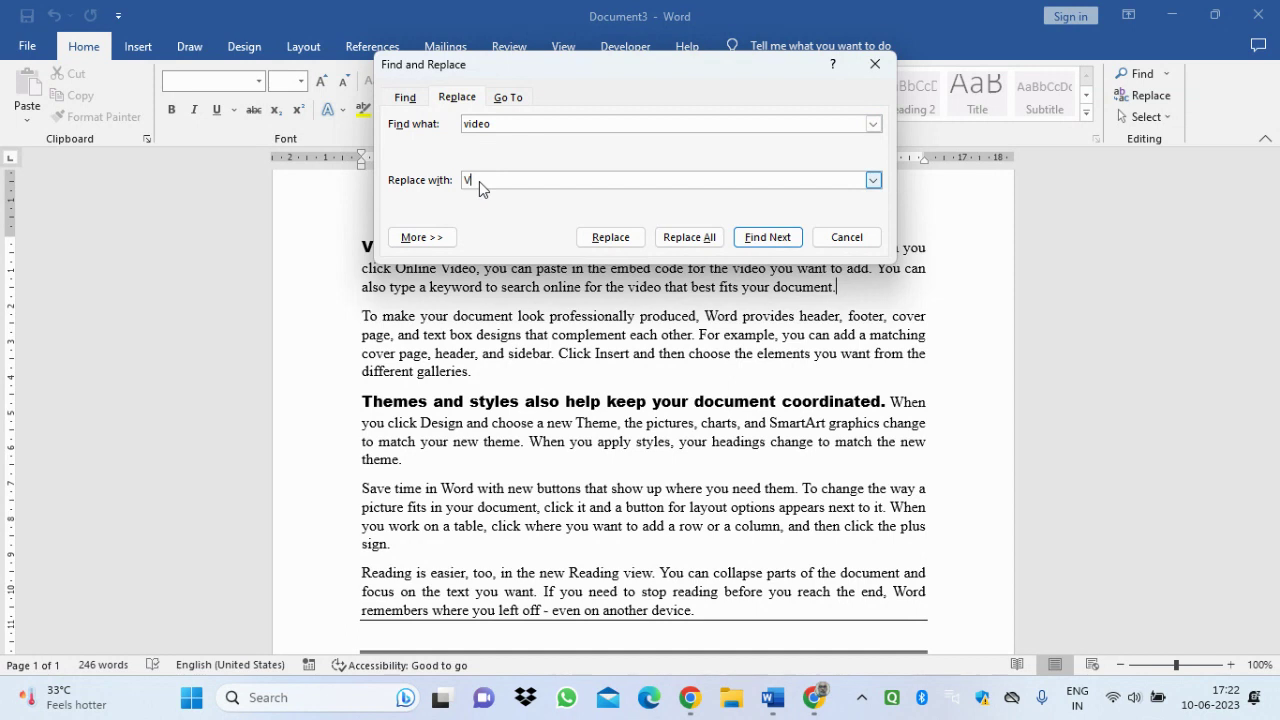
pyautogui.write('VIDEO')
pyautogui.click(675, 238)
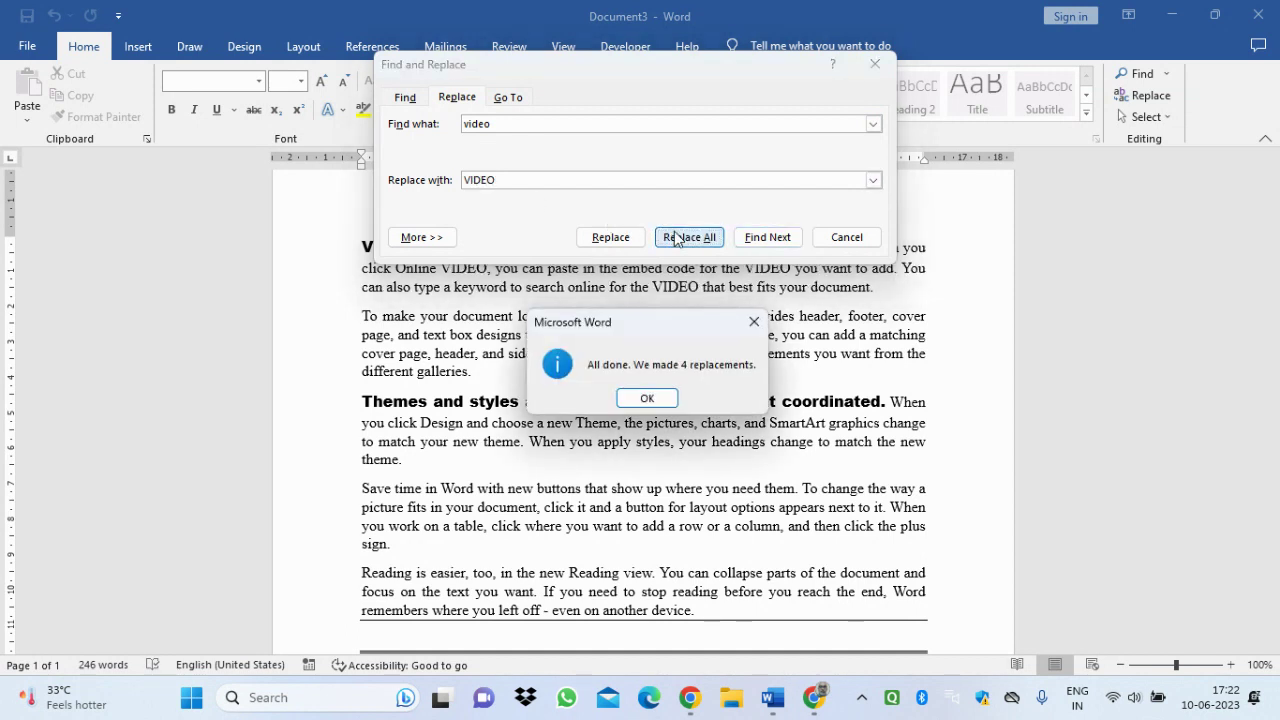
pyautogui.click(648, 399)
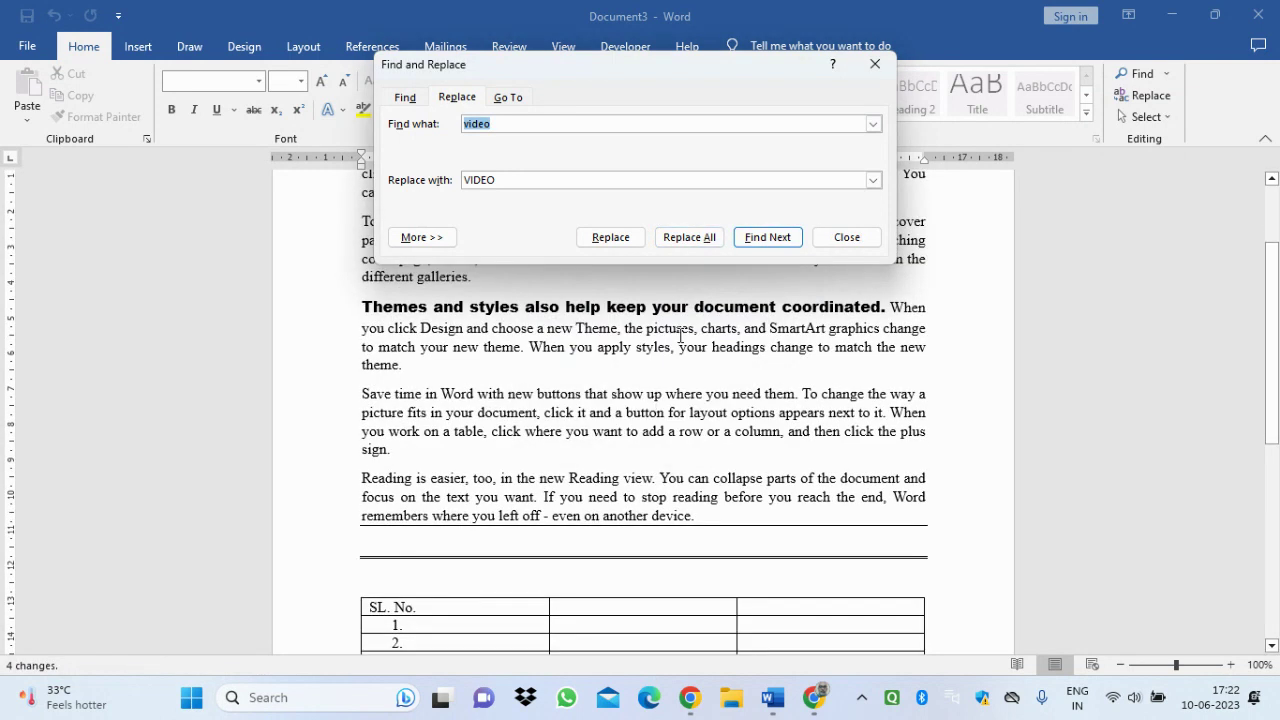
pyautogui.click(844, 240)
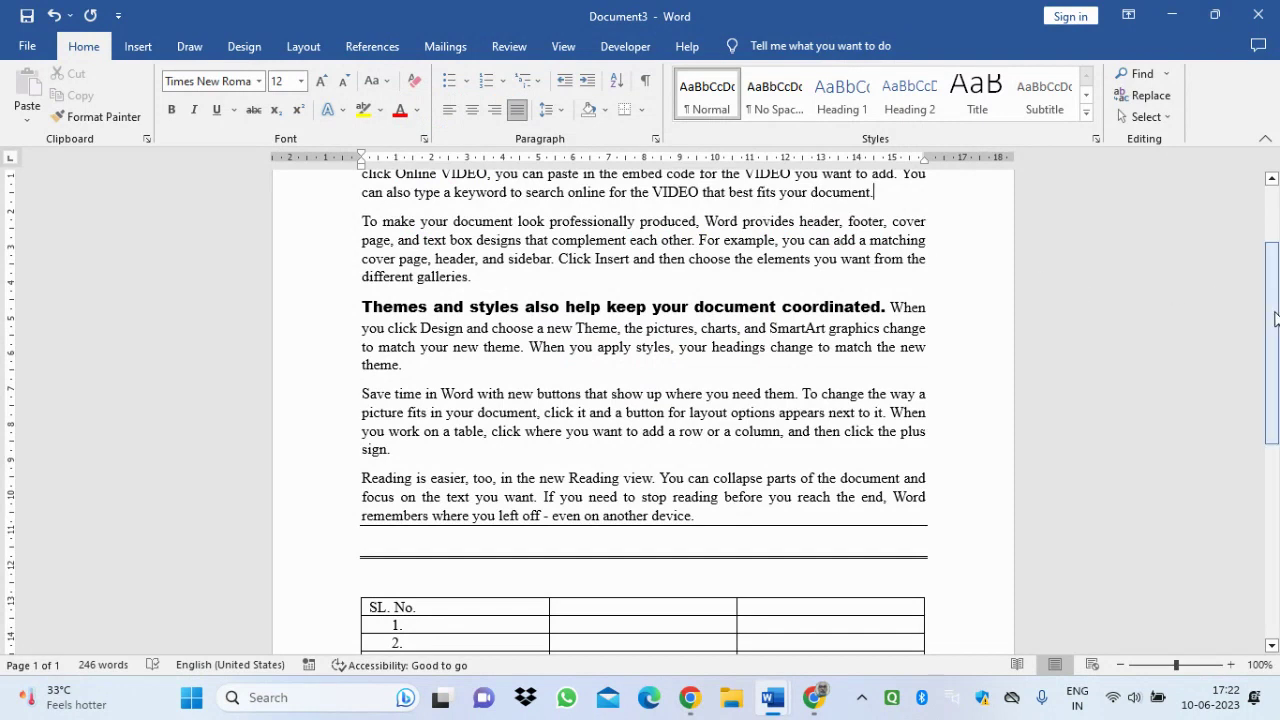
pyautogui.scroll(1, 1273, 296)
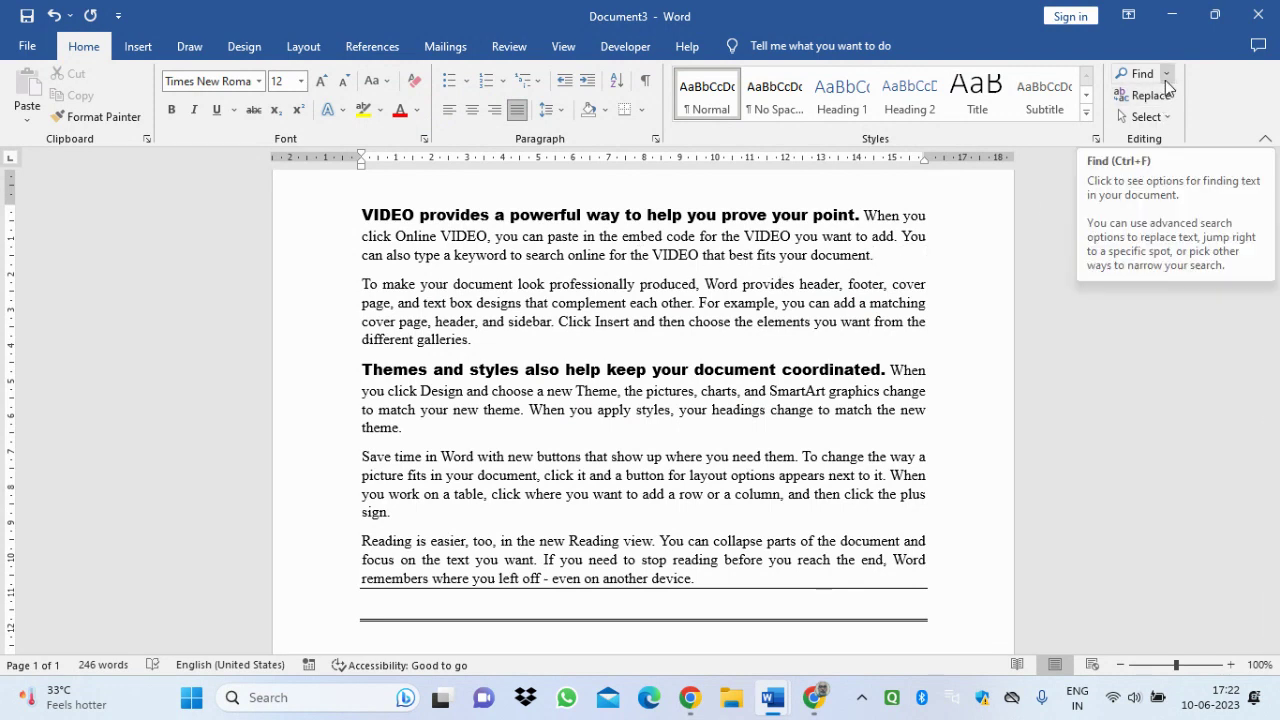
pyautogui.click(1165, 74)
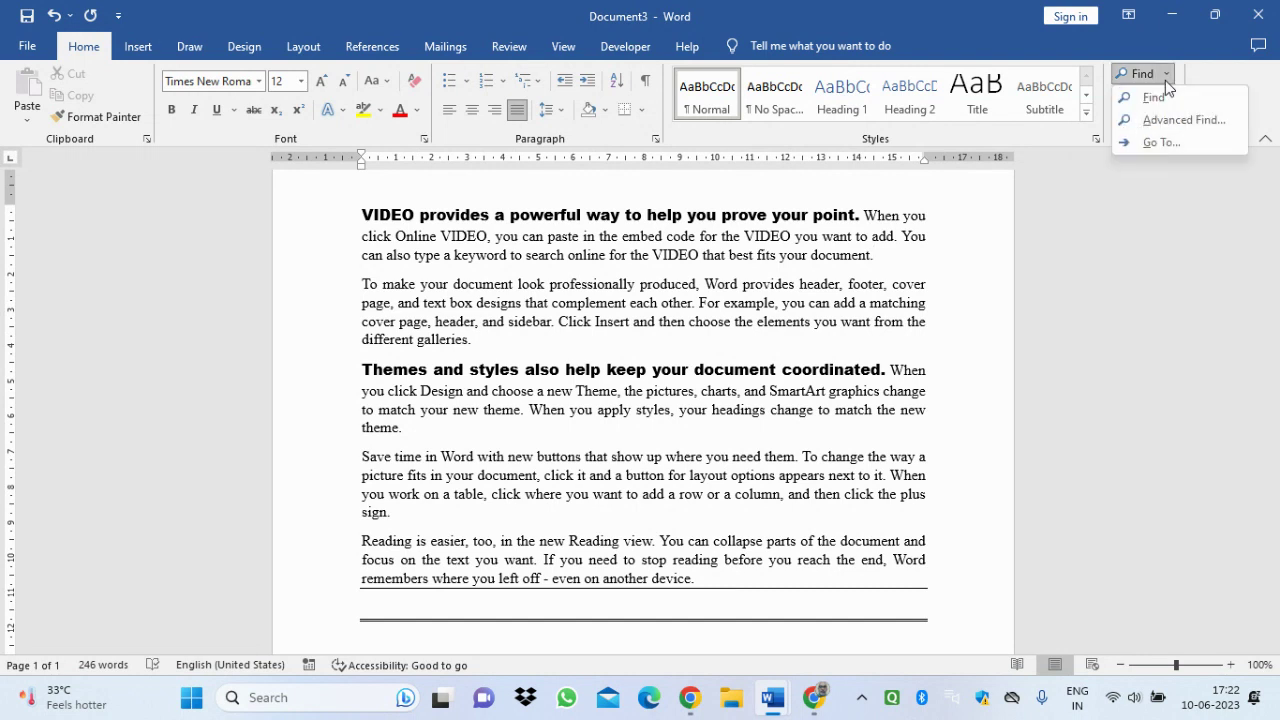
pyautogui.click(1146, 166)
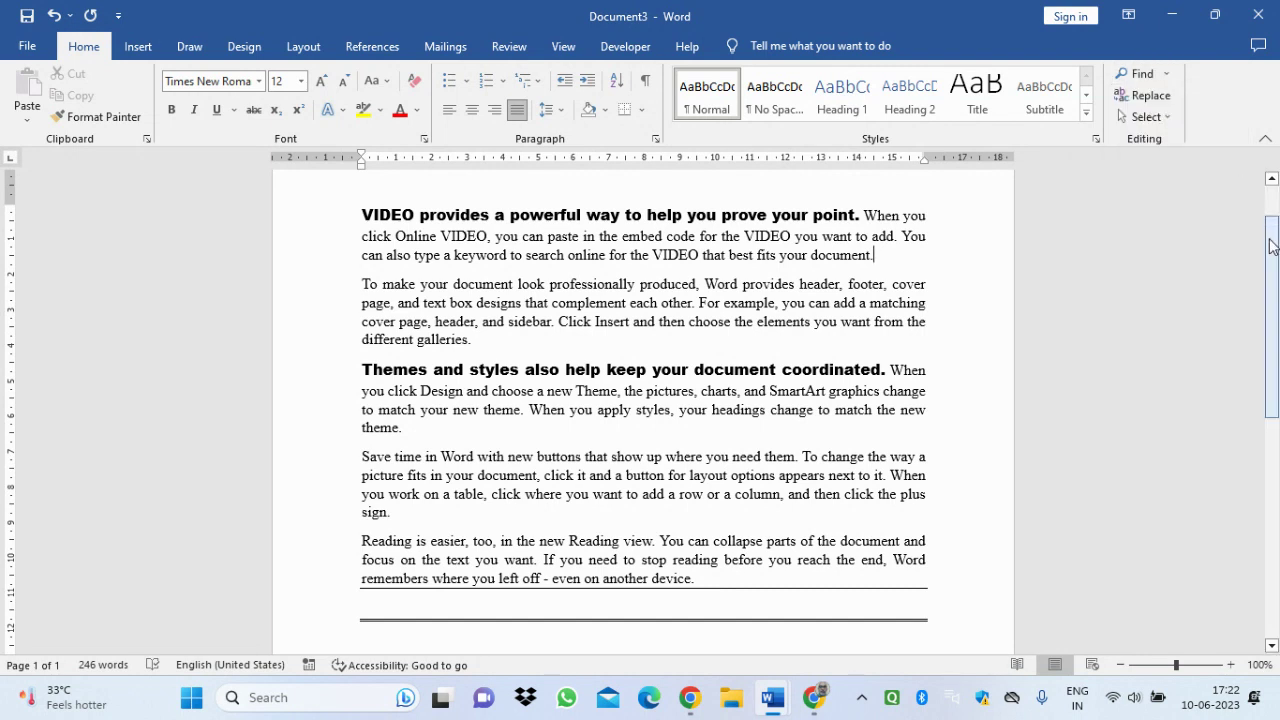
# - Add a new line below the table and insert a new blank equation there
pyautogui.moveTo(1272, 246); pyautogui.dragTo(1275, 390)
pyautogui.click(501, 497)
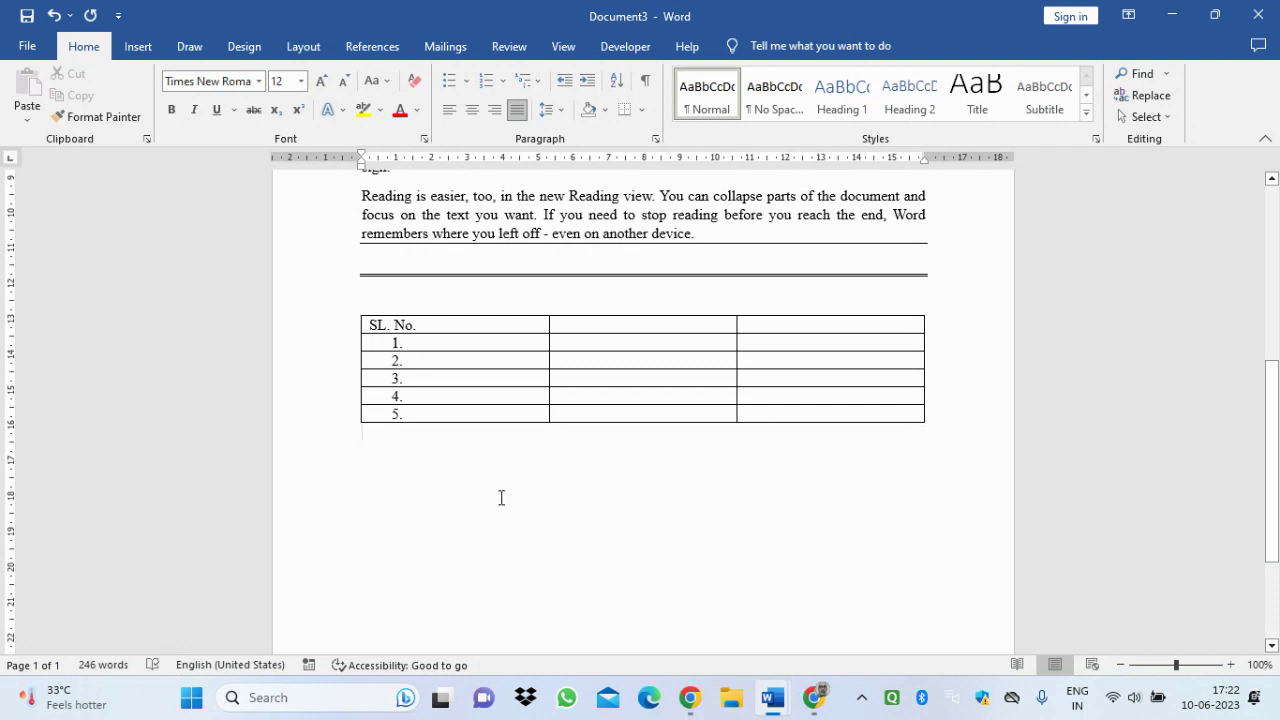
pyautogui.press('Return')
pyautogui.click(136, 47)
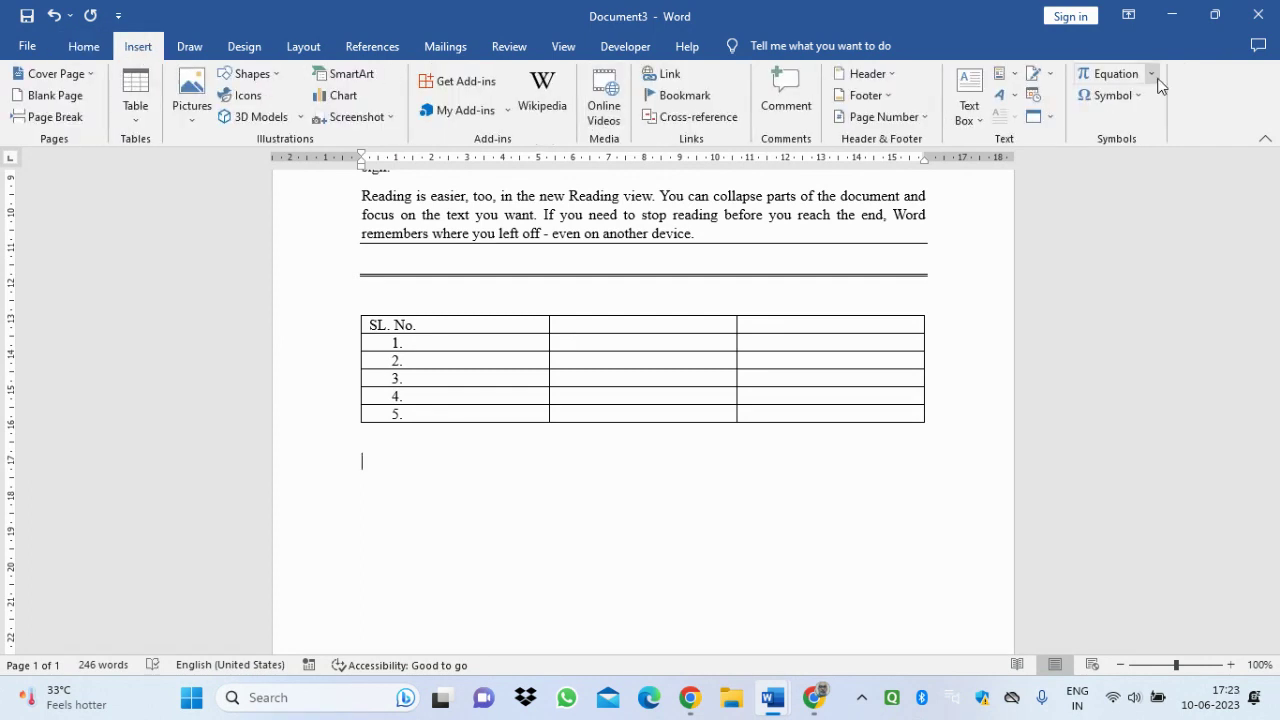
pyautogui.click(1153, 76)
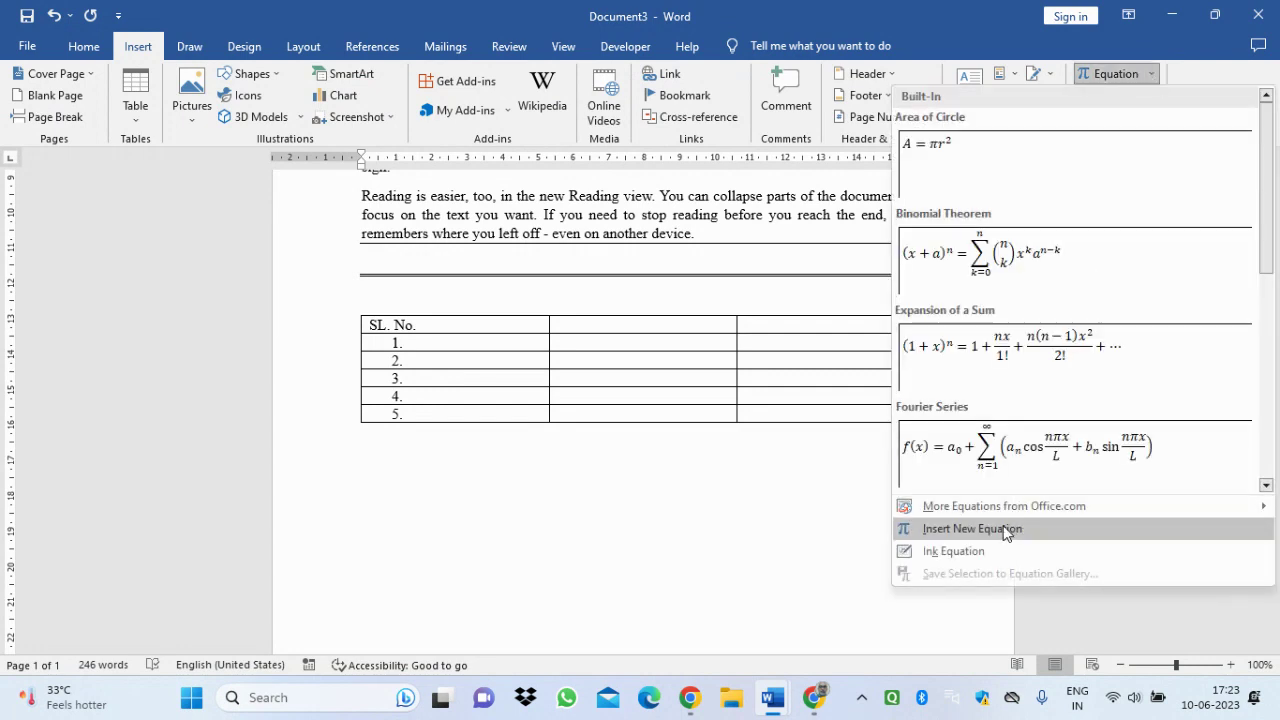
pyautogui.click(1006, 534)
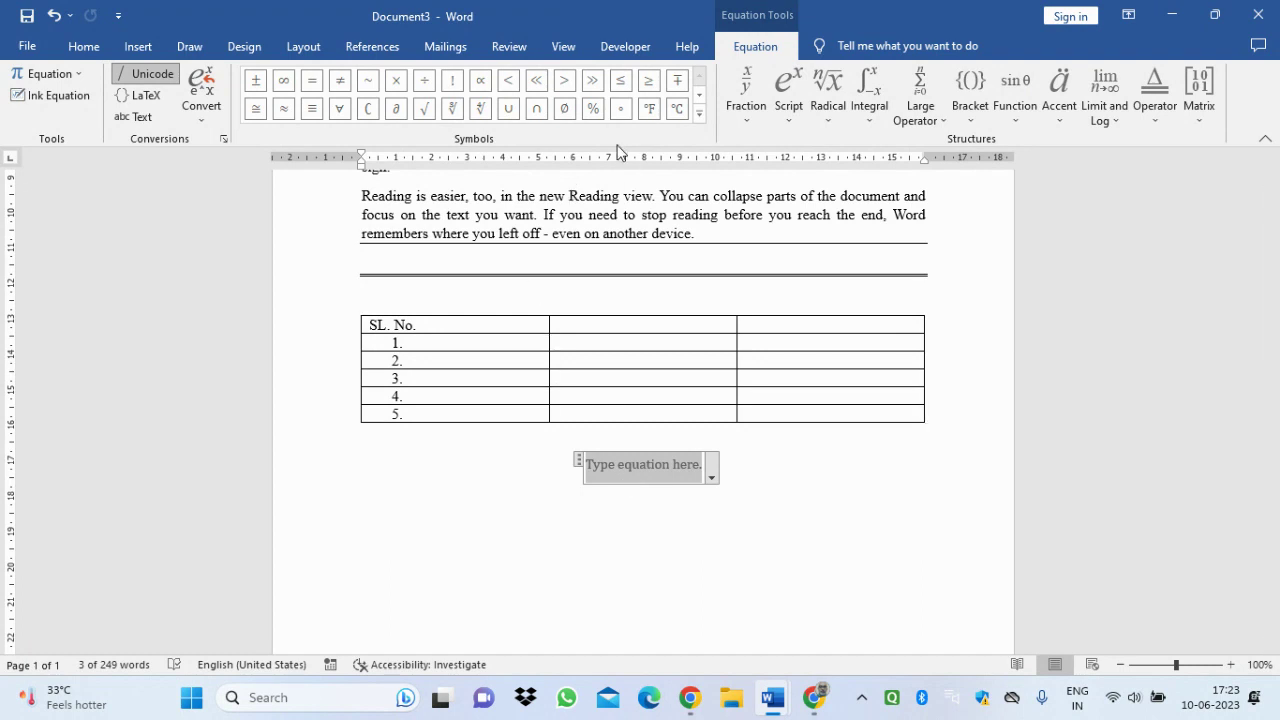
pyautogui.click(700, 115)
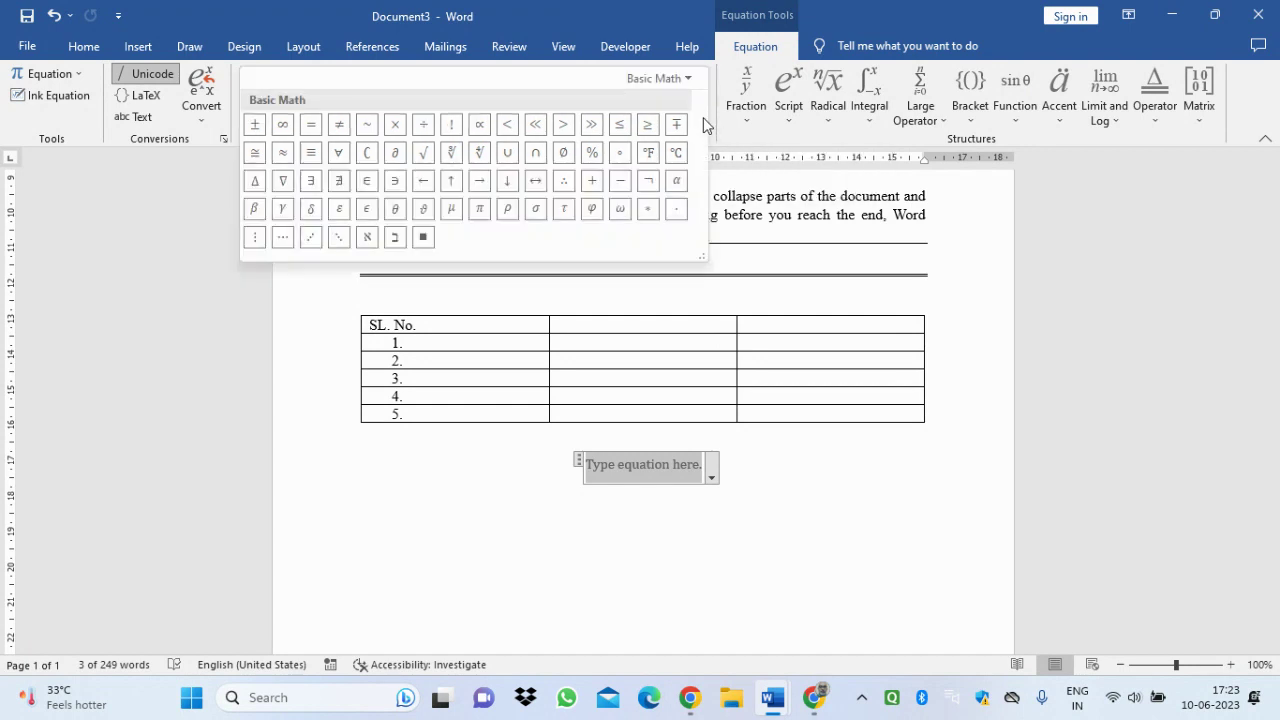
pyautogui.click(537, 208)
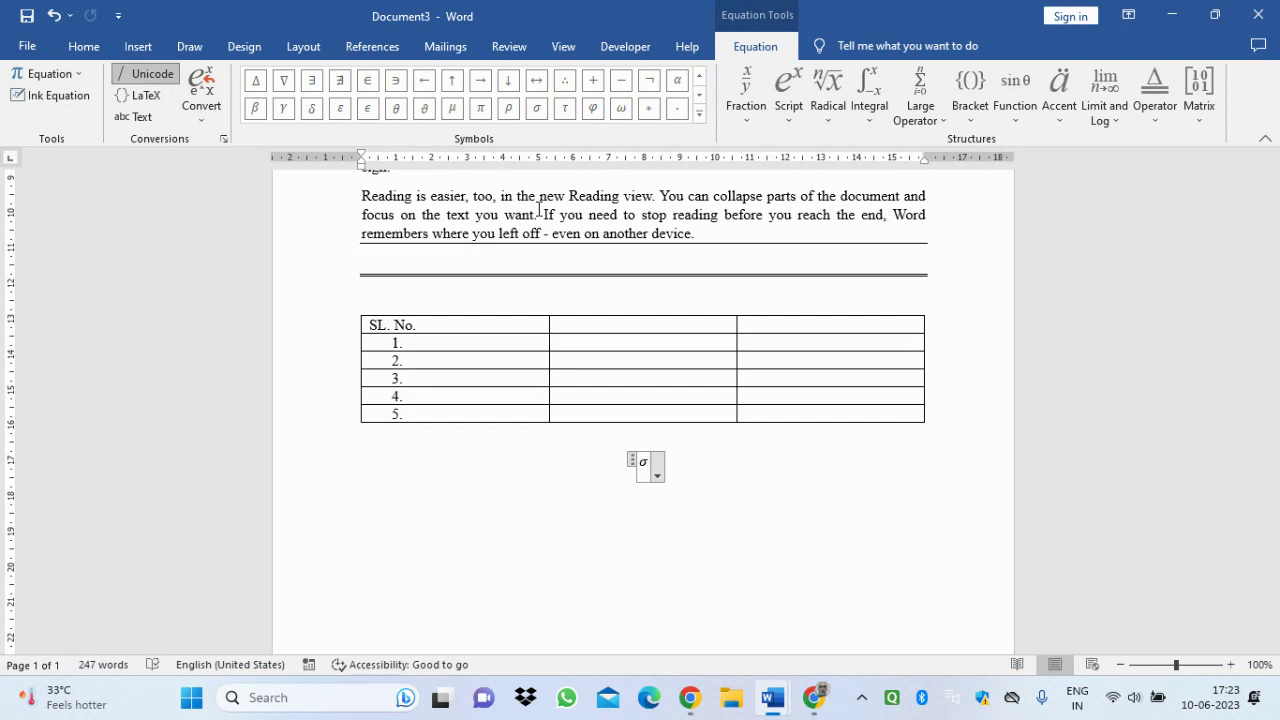
pyautogui.hotkey('ctrl', 'z')
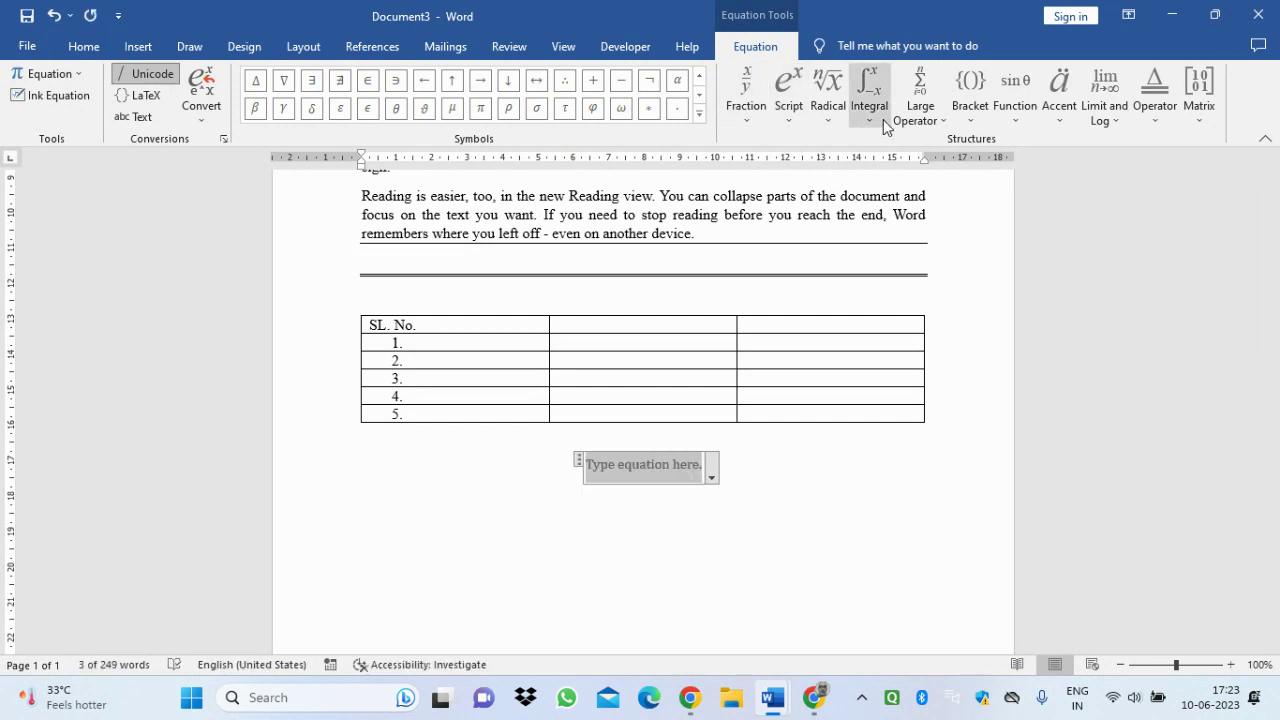
# - Enter σ² in the equation, using a superscript structure with the symbol σ as base and 2 as exponent
pyautogui.click(790, 118)
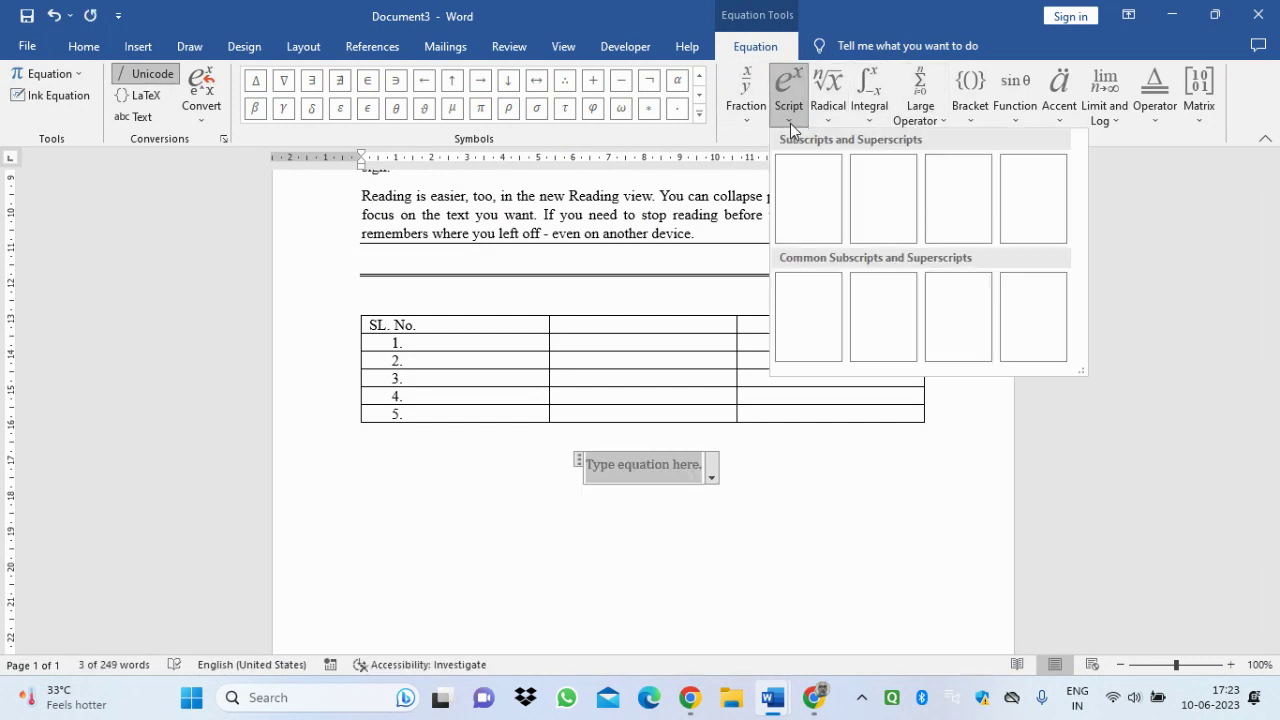
pyautogui.click(808, 198)
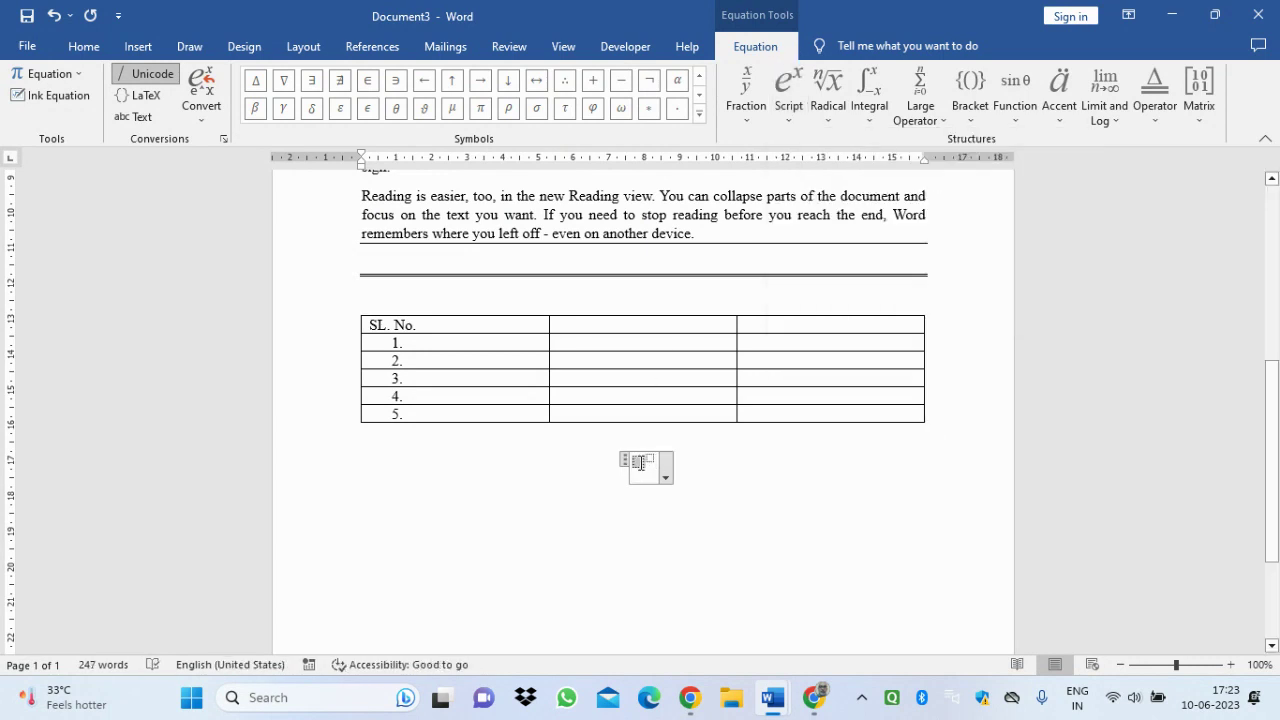
pyautogui.click(532, 118)
pyautogui.write('^2 ')
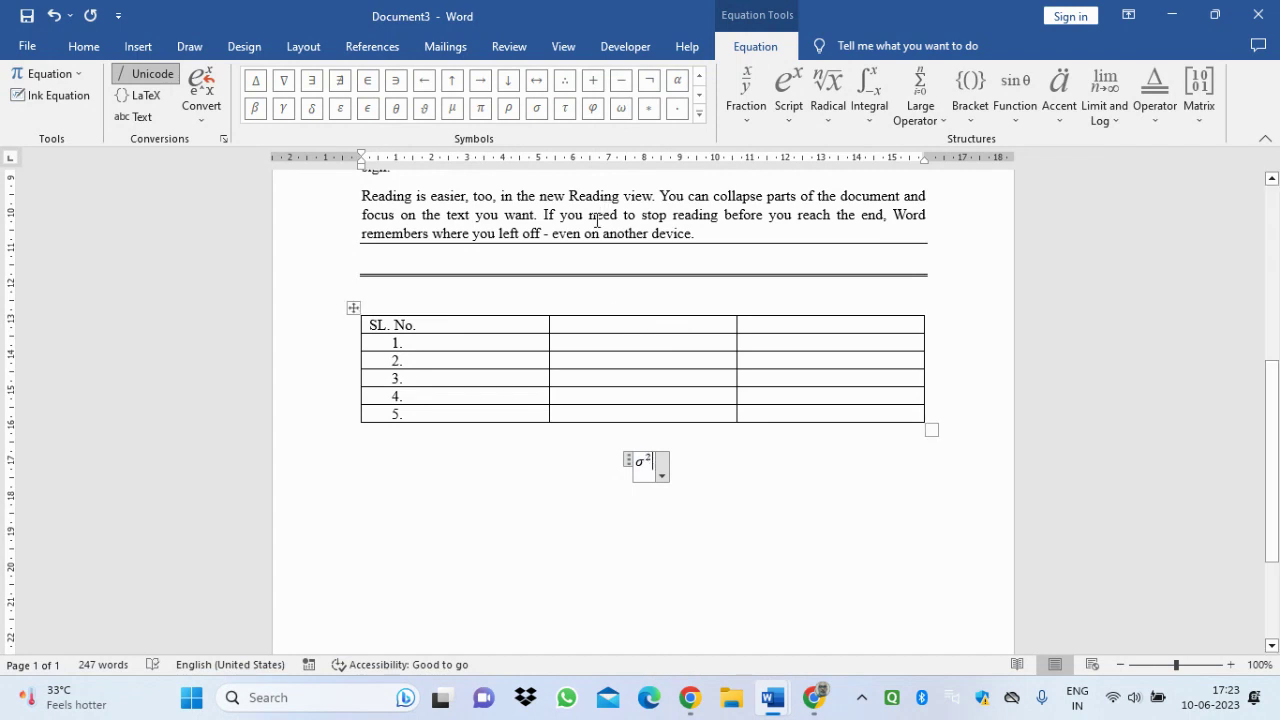
# - Continue the equation after σ² with an equals sign and an empty stacked fraction
pyautogui.write('=')
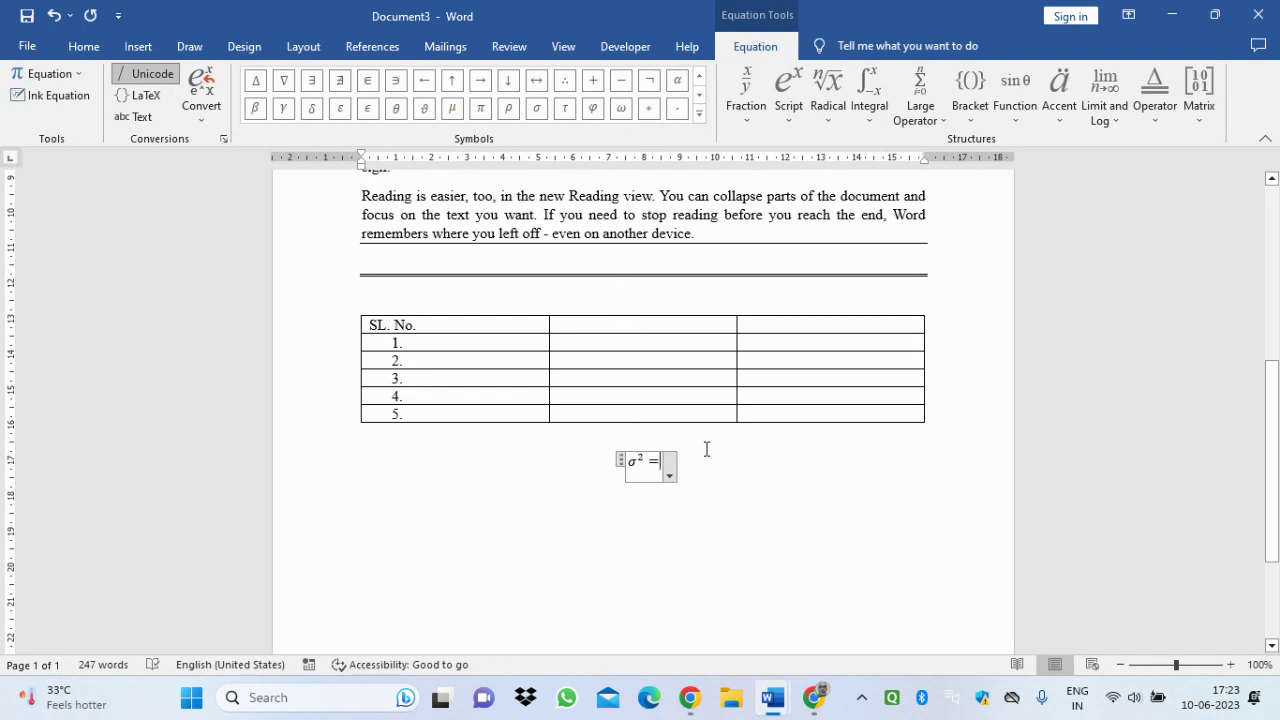
pyautogui.click(748, 118)
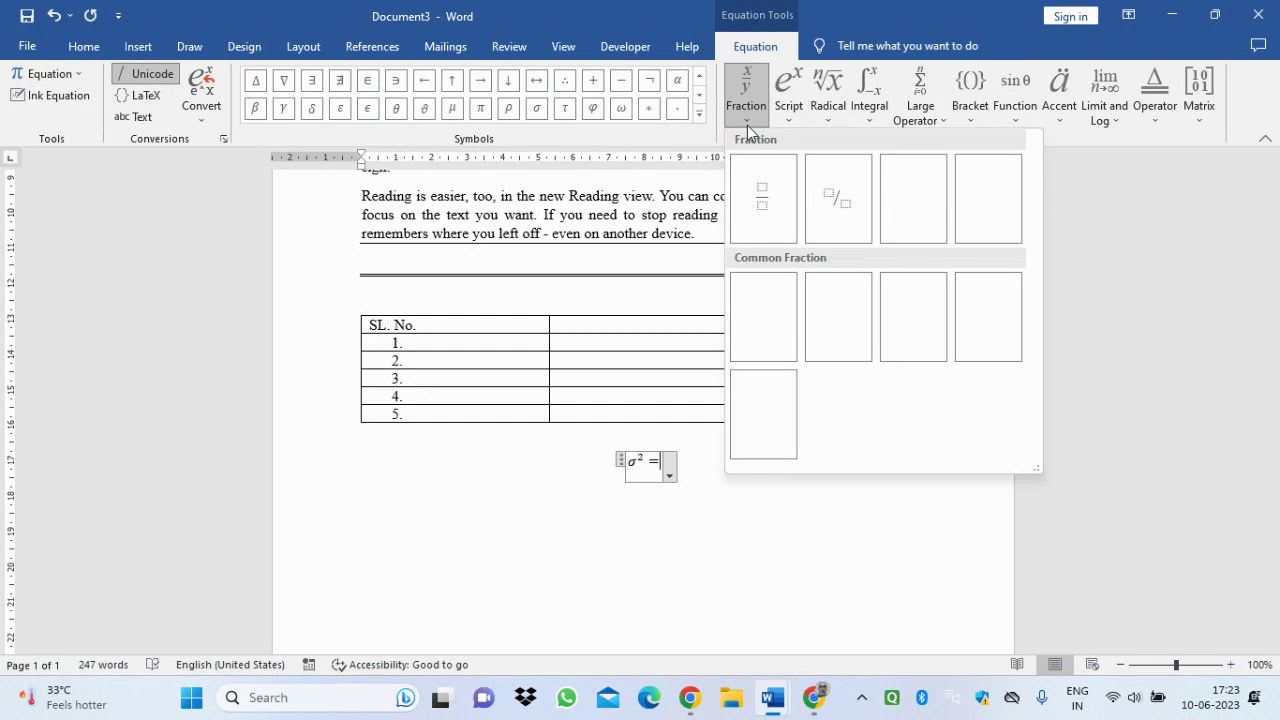
pyautogui.click(766, 198)
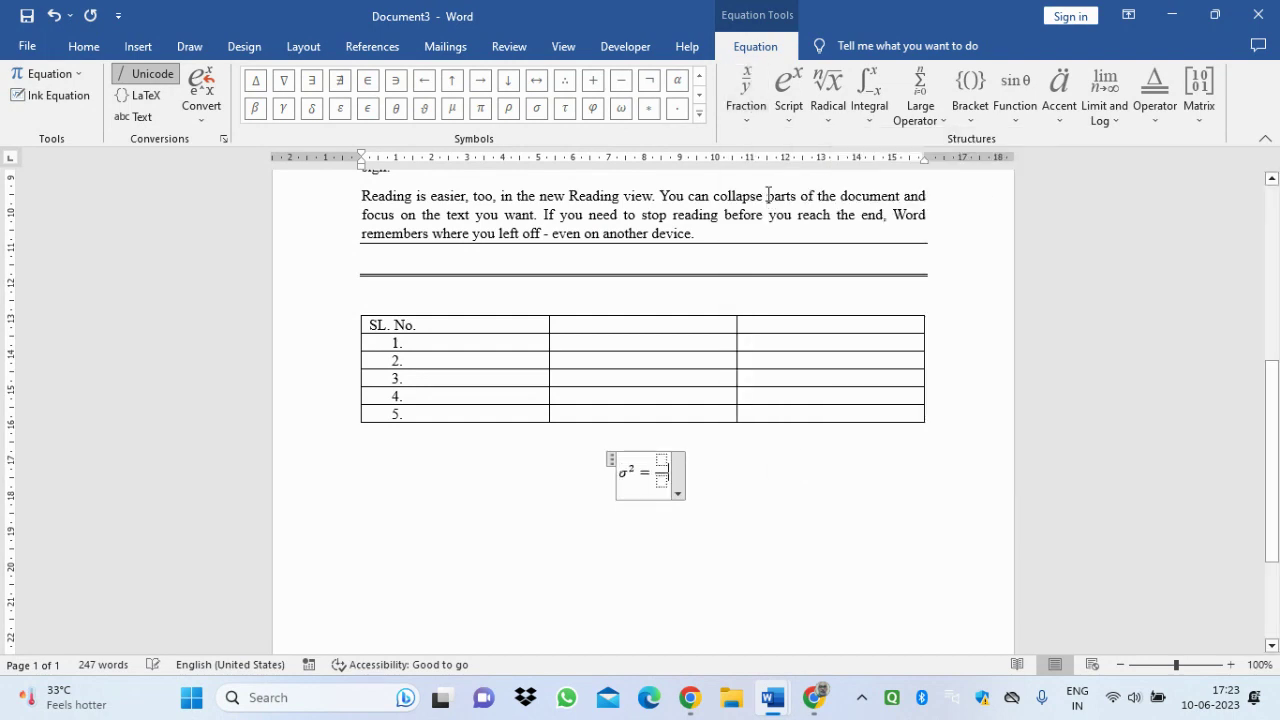
# - Insert a superscript structure in the fraction's numerator and place a summation with limits in its base
pyautogui.click(662, 455)
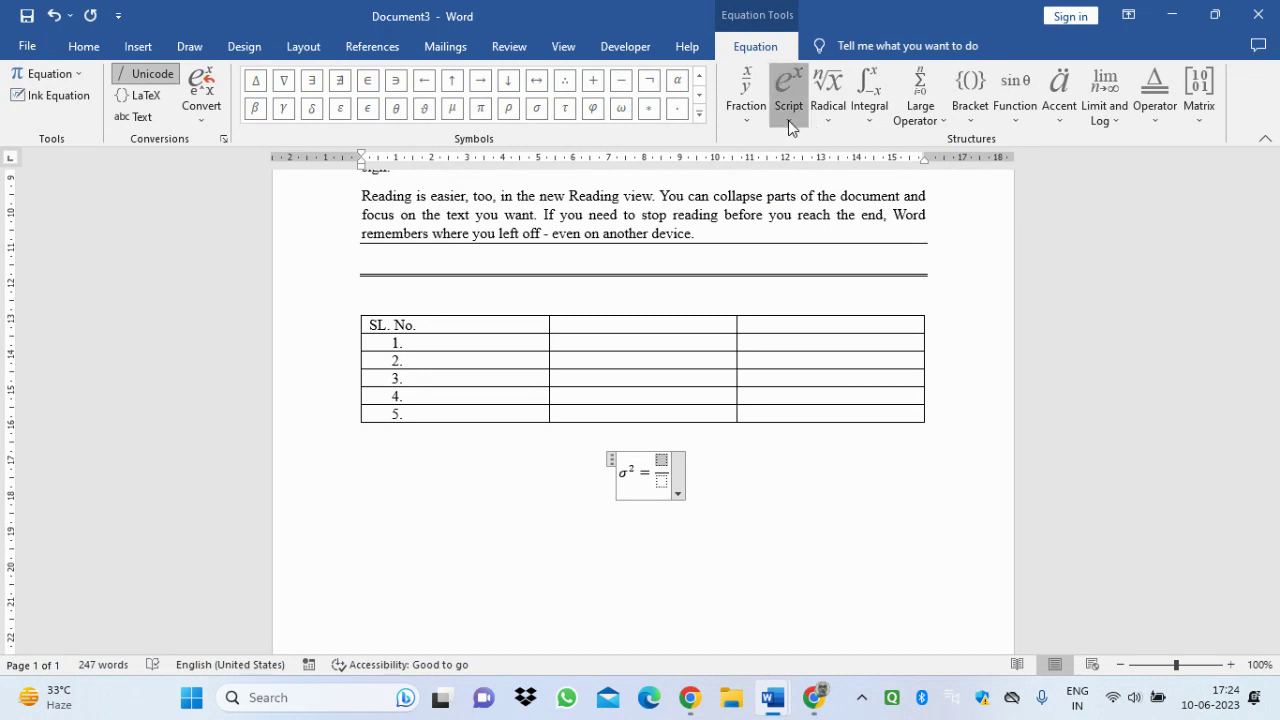
pyautogui.click(809, 194)
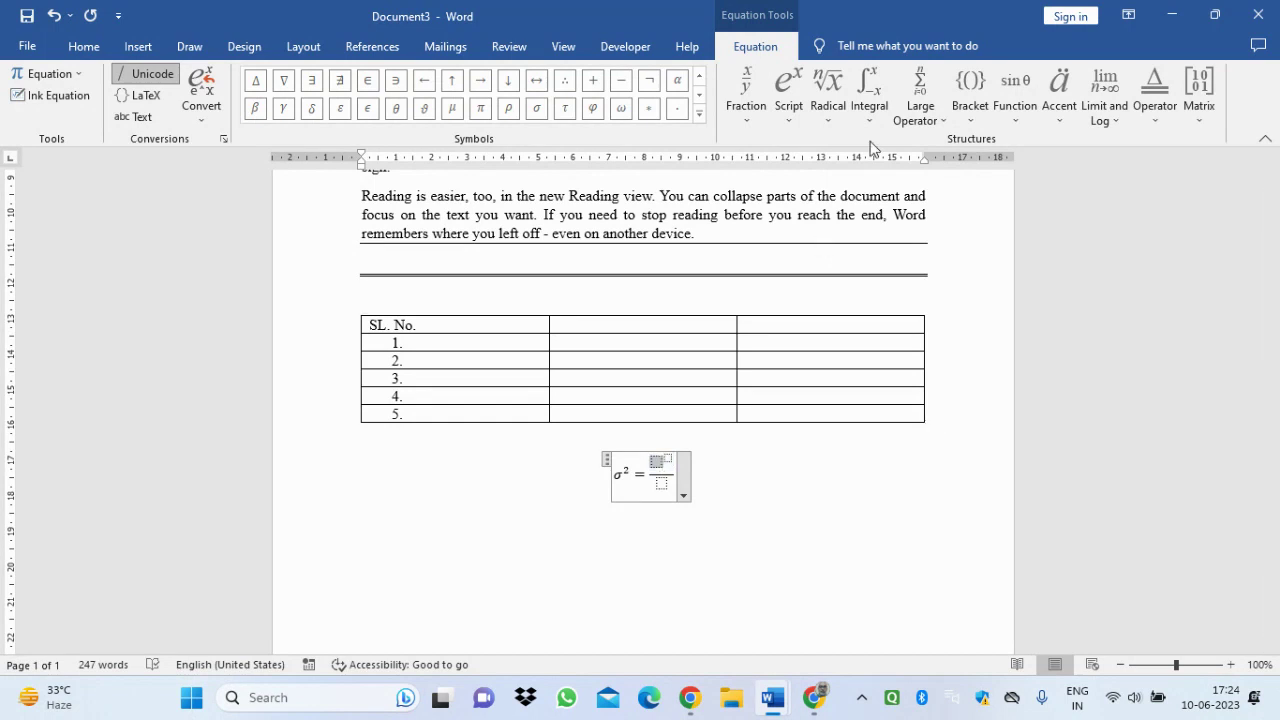
pyautogui.click(947, 122)
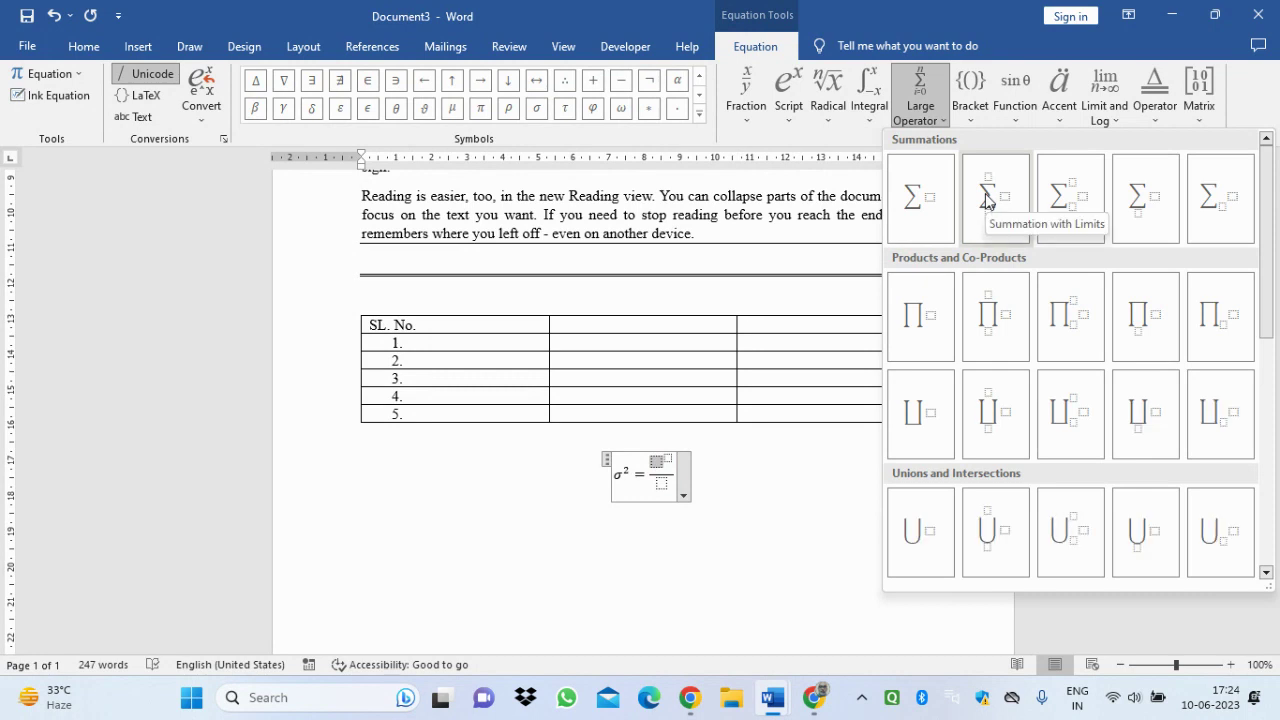
pyautogui.click(987, 200)
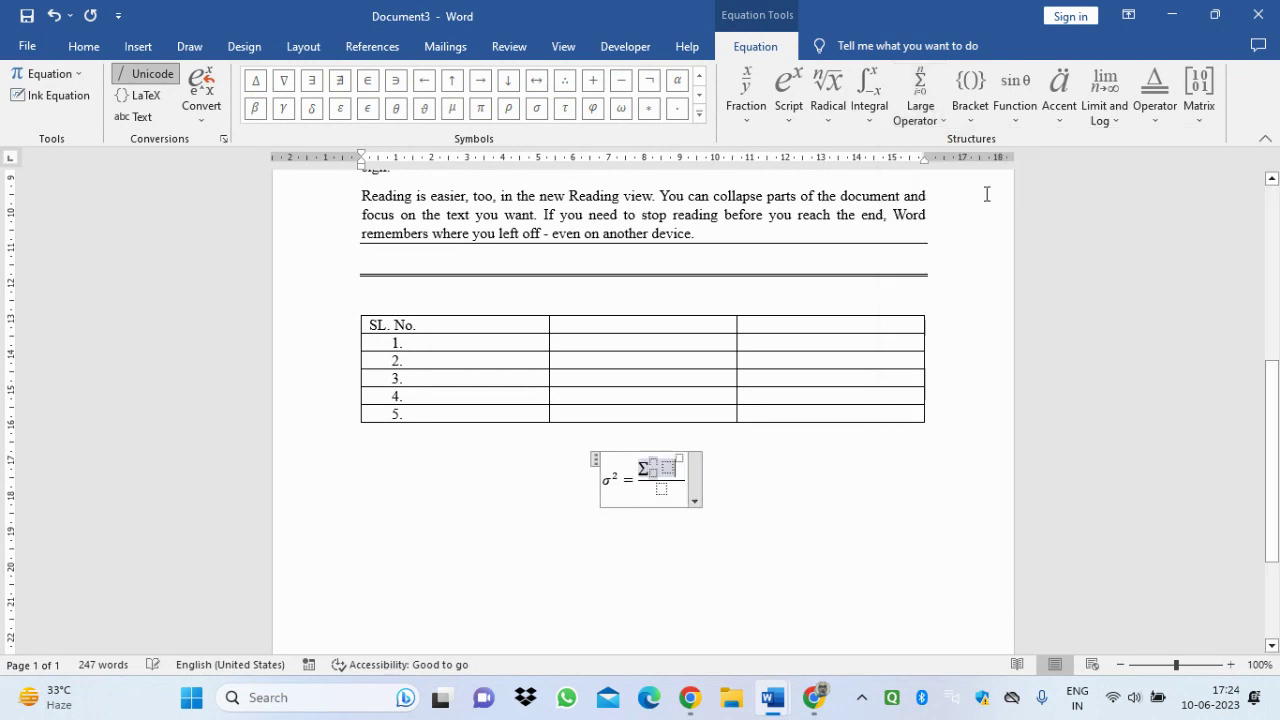
# - Set the summation's lower limit to i=1 and its upper limit to n
pyautogui.click(652, 465)
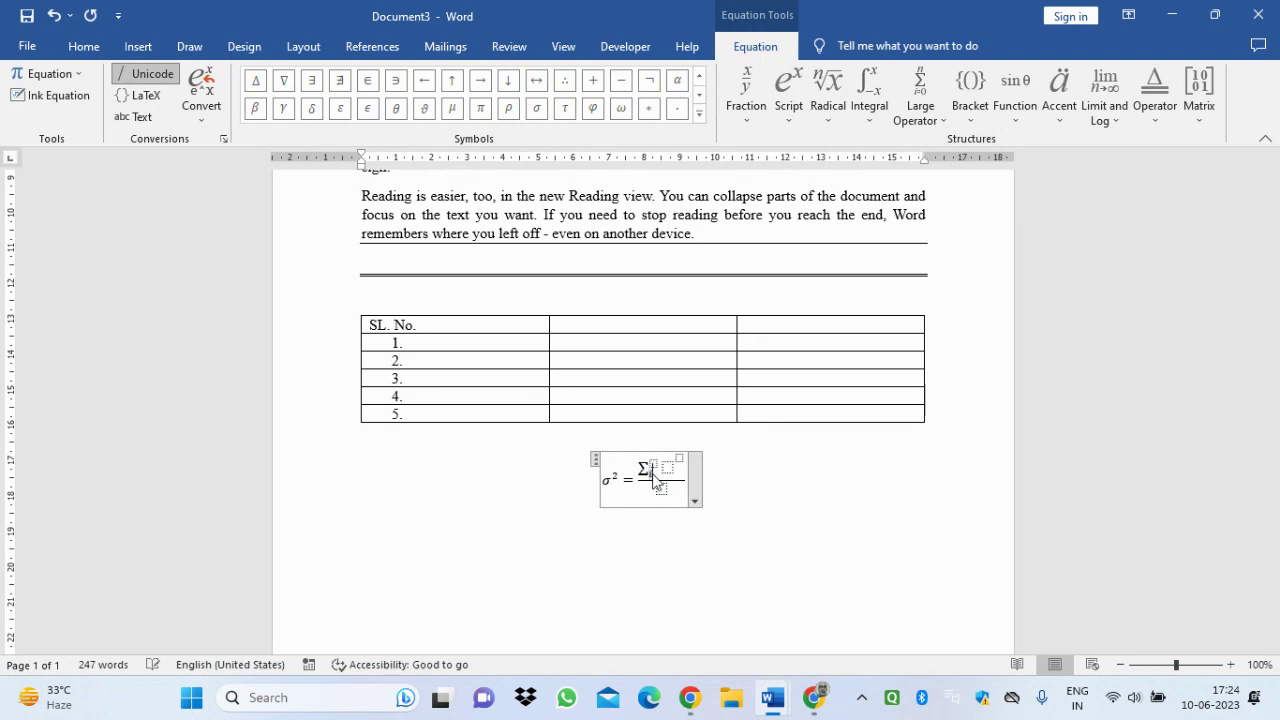
pyautogui.click(654, 480)
pyautogui.write('i=1')
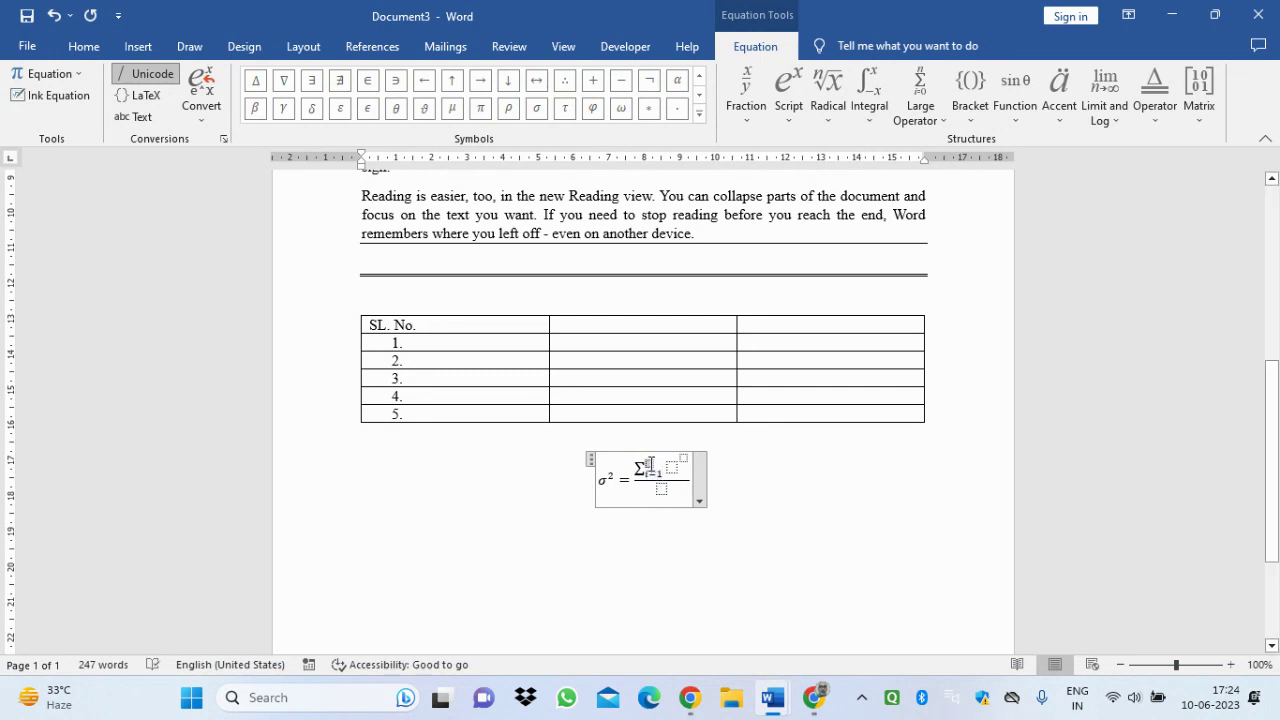
pyautogui.click(650, 462)
pyautogui.write('n')
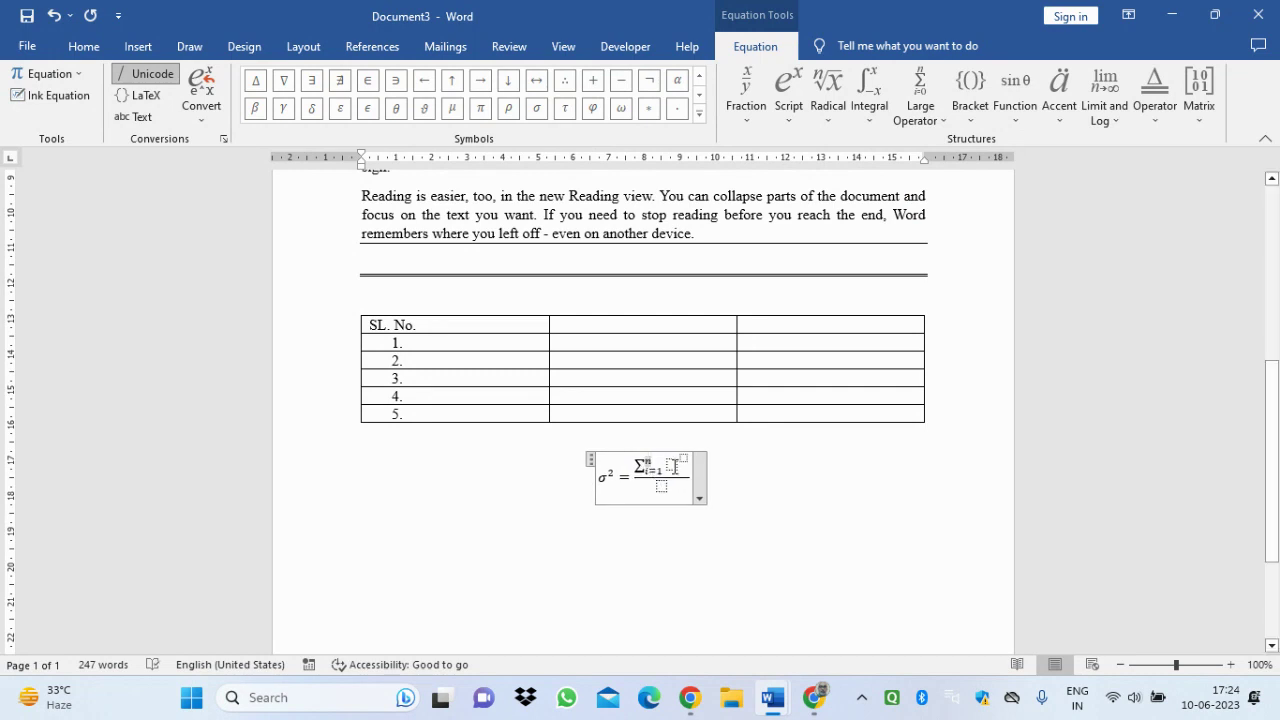
# - Enter an opening parenthesis after the summation, followed by a subscript structure with base x and subscript i
pyautogui.click(672, 465)
pyautogui.write('(')
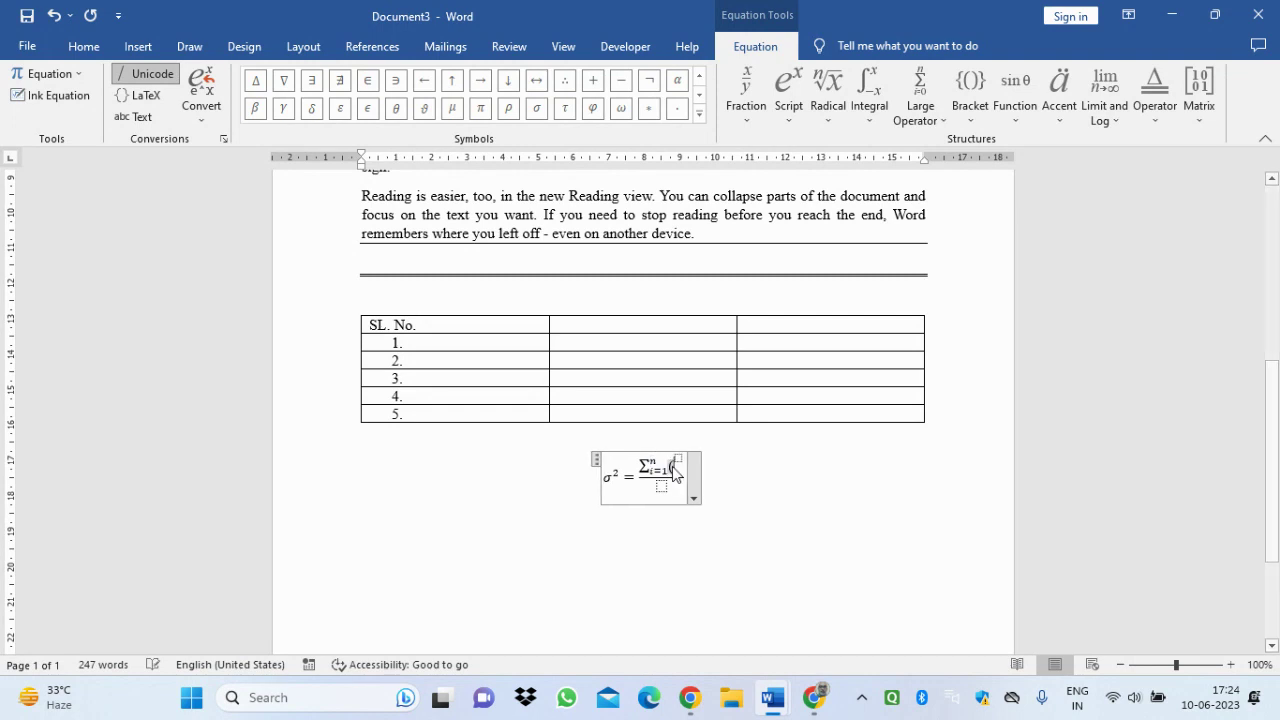
pyautogui.click(794, 118)
pyautogui.click(877, 200)
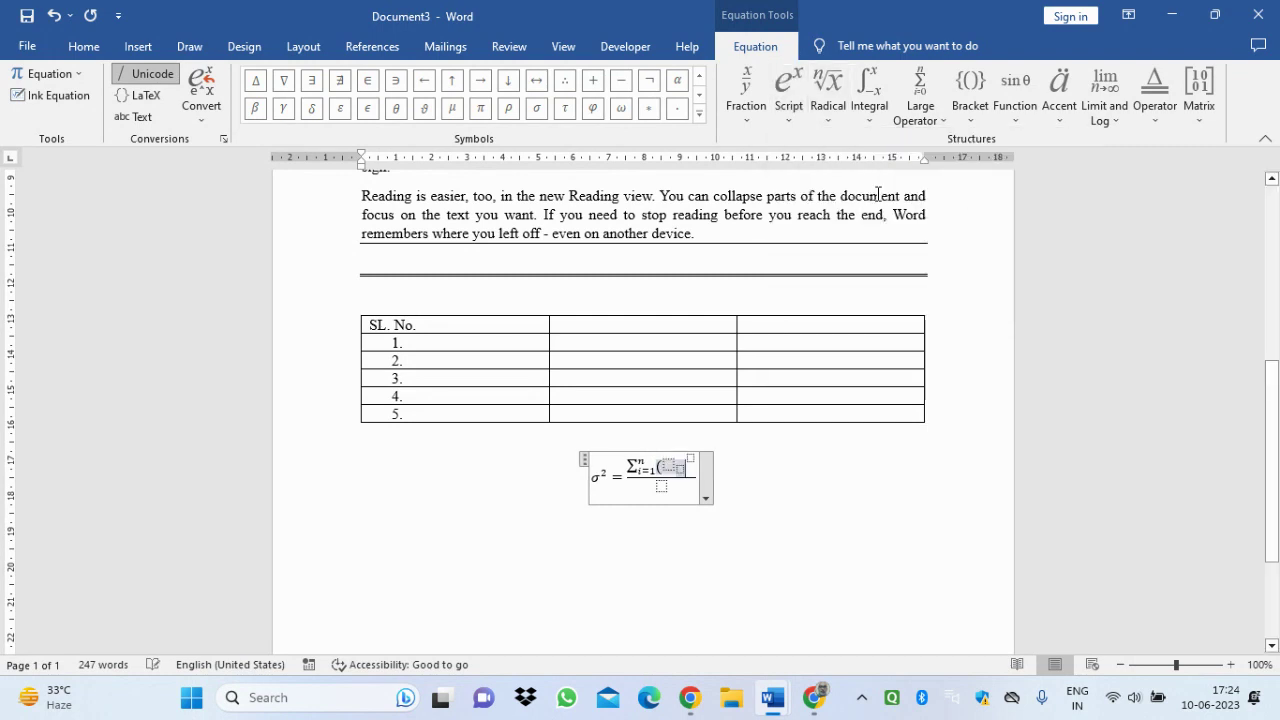
pyautogui.click(669, 465)
pyautogui.write('x_')
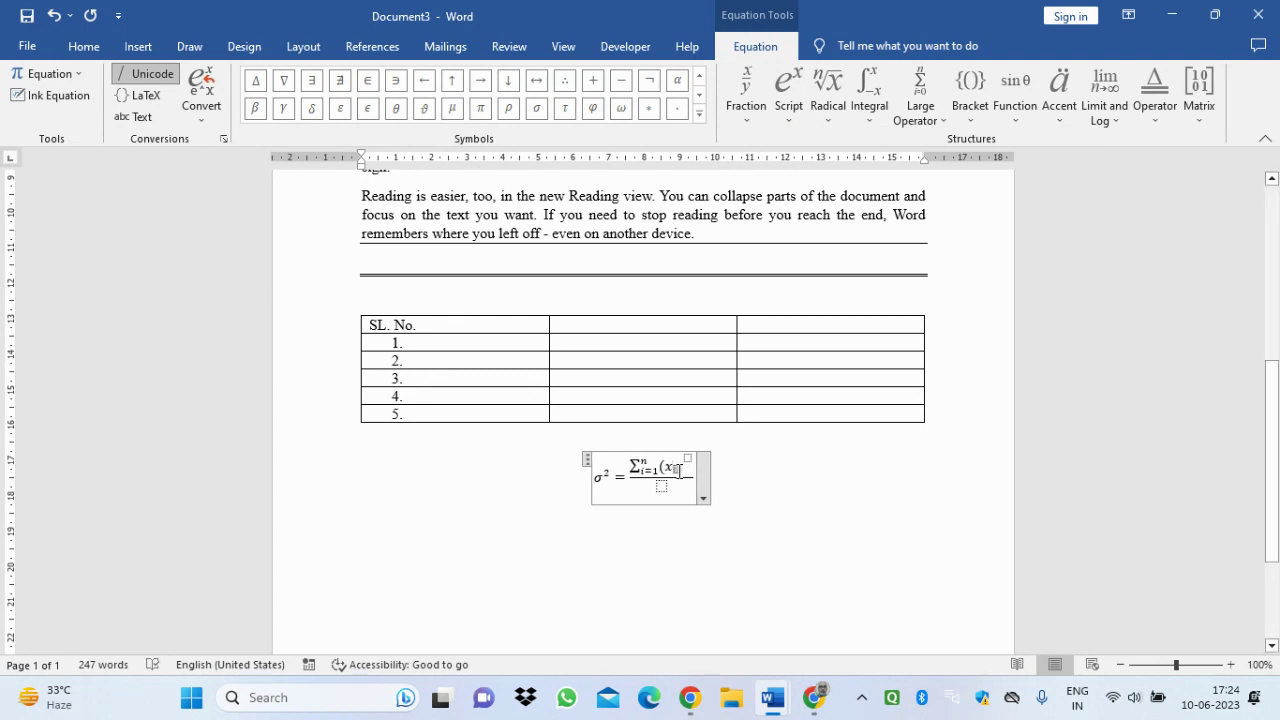
pyautogui.write('i')
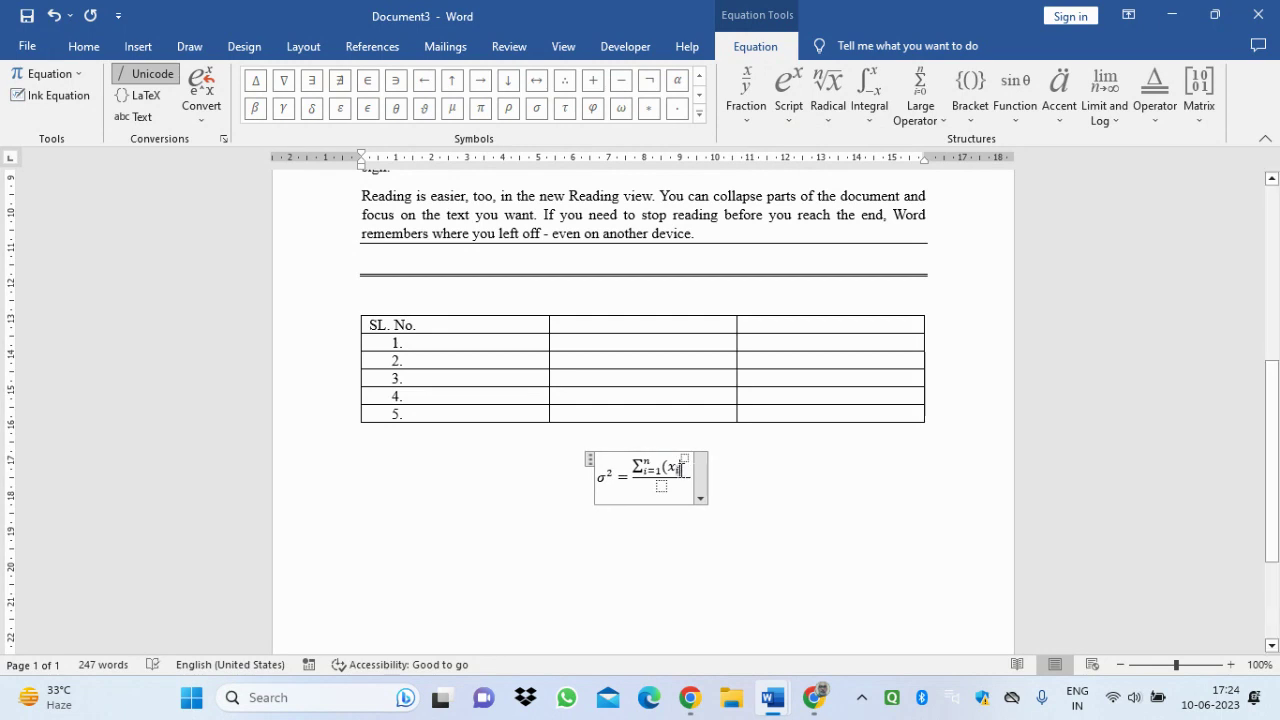
# - Continue the summation term after xᵢ with a minus sign and an x under a bar accent
pyautogui.click(681, 467)
pyautogui.write('-')
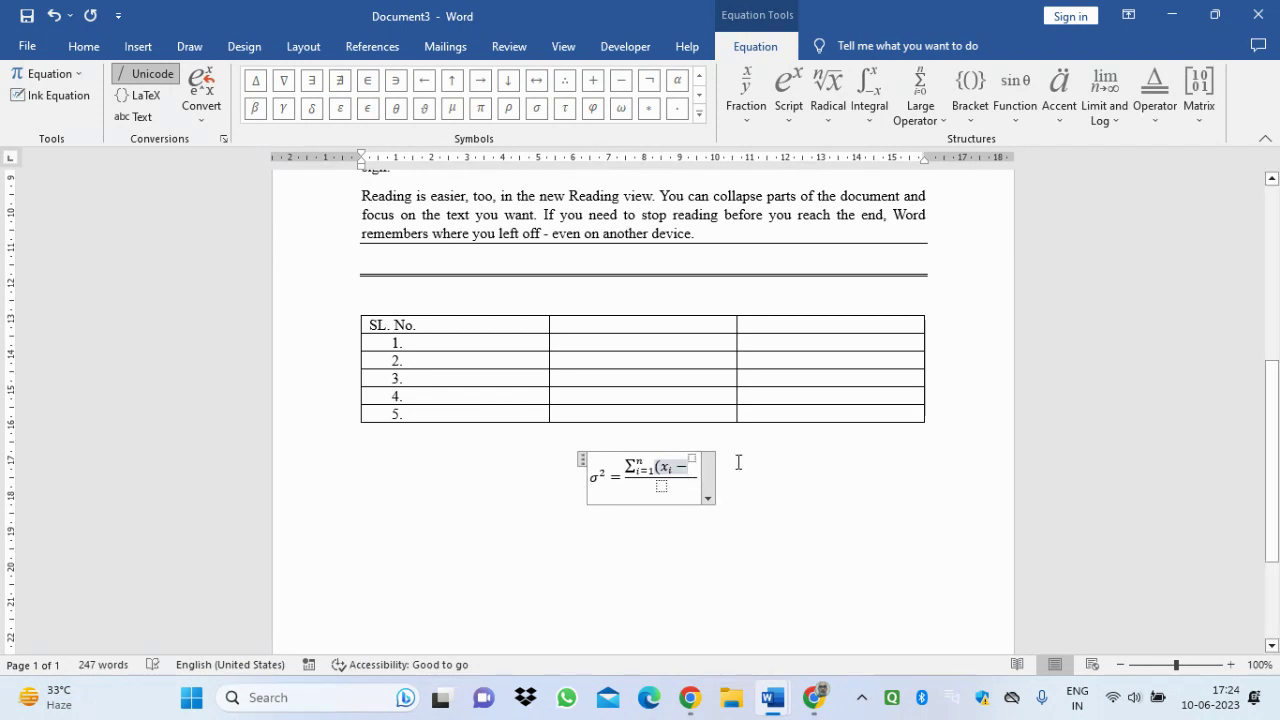
pyautogui.click(1060, 125)
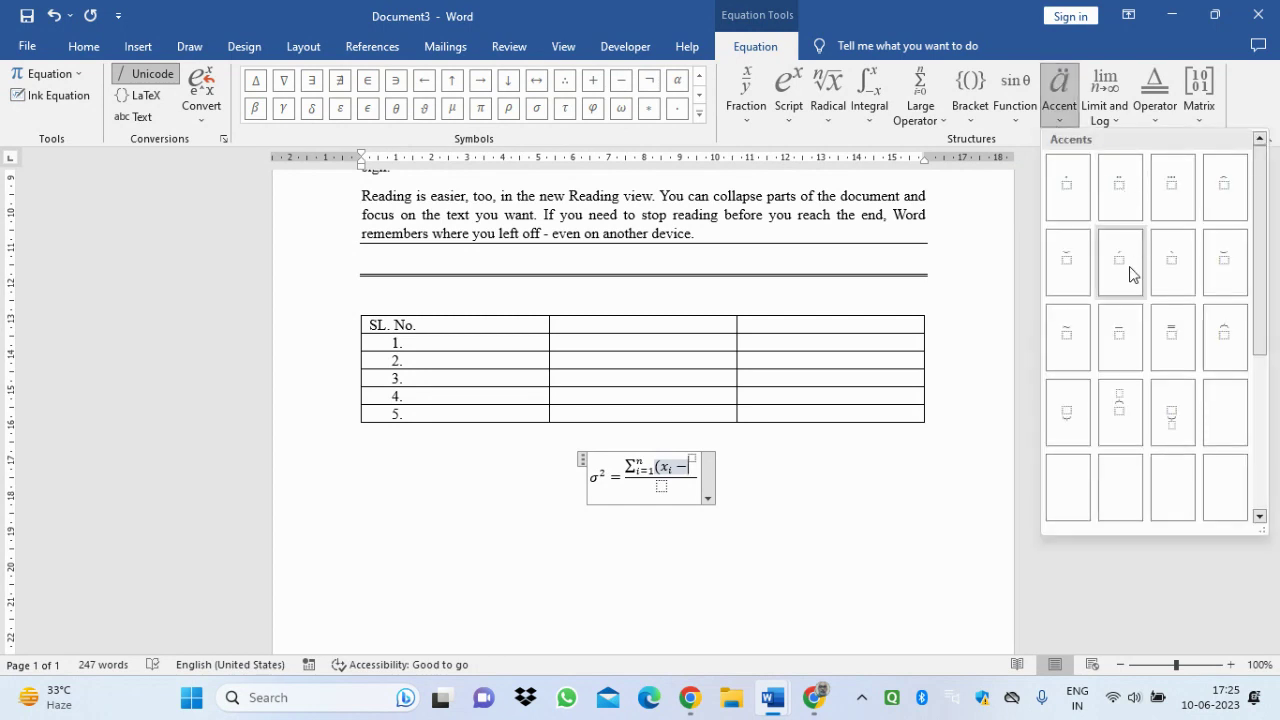
pyautogui.click(1122, 342)
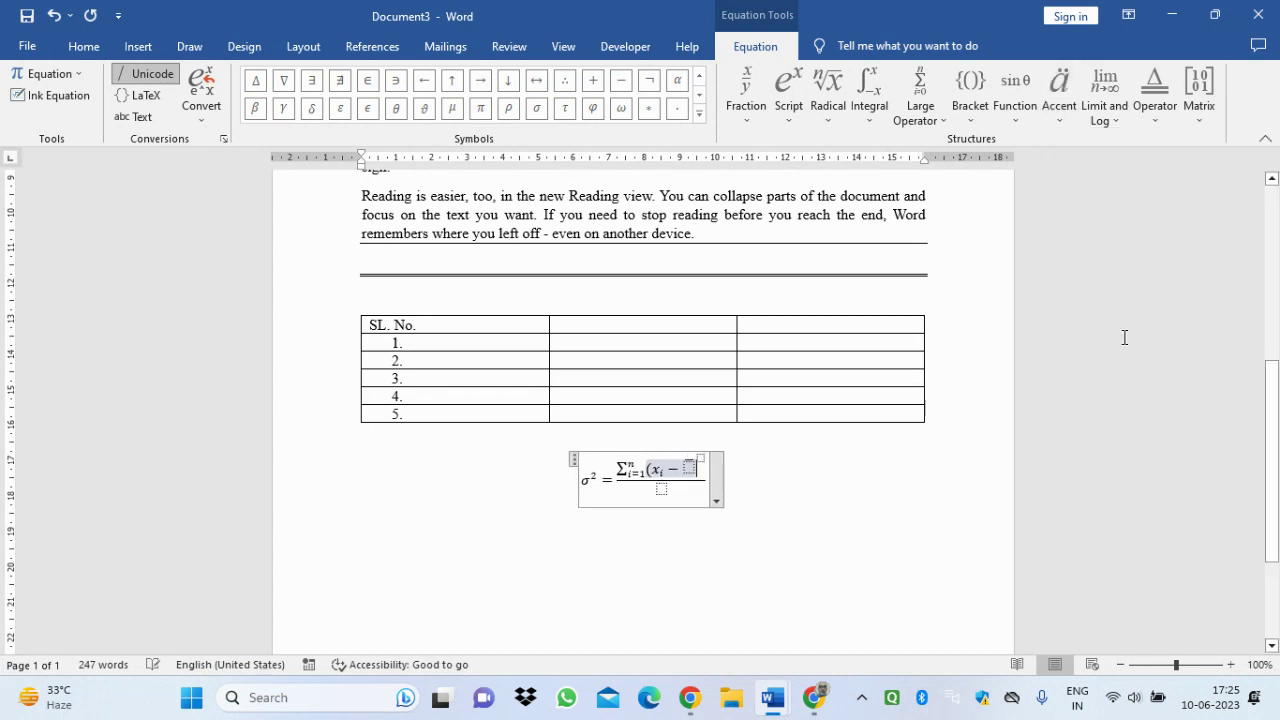
pyautogui.click(689, 469)
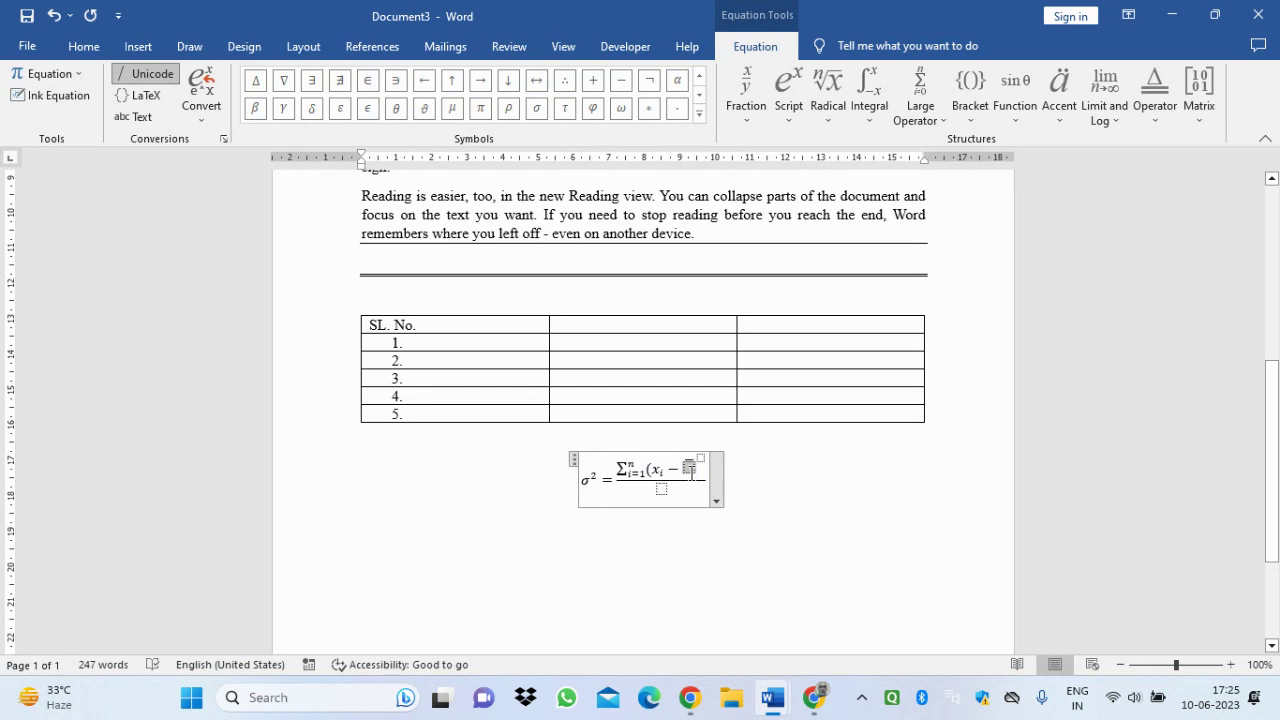
pyautogui.write('x̄')
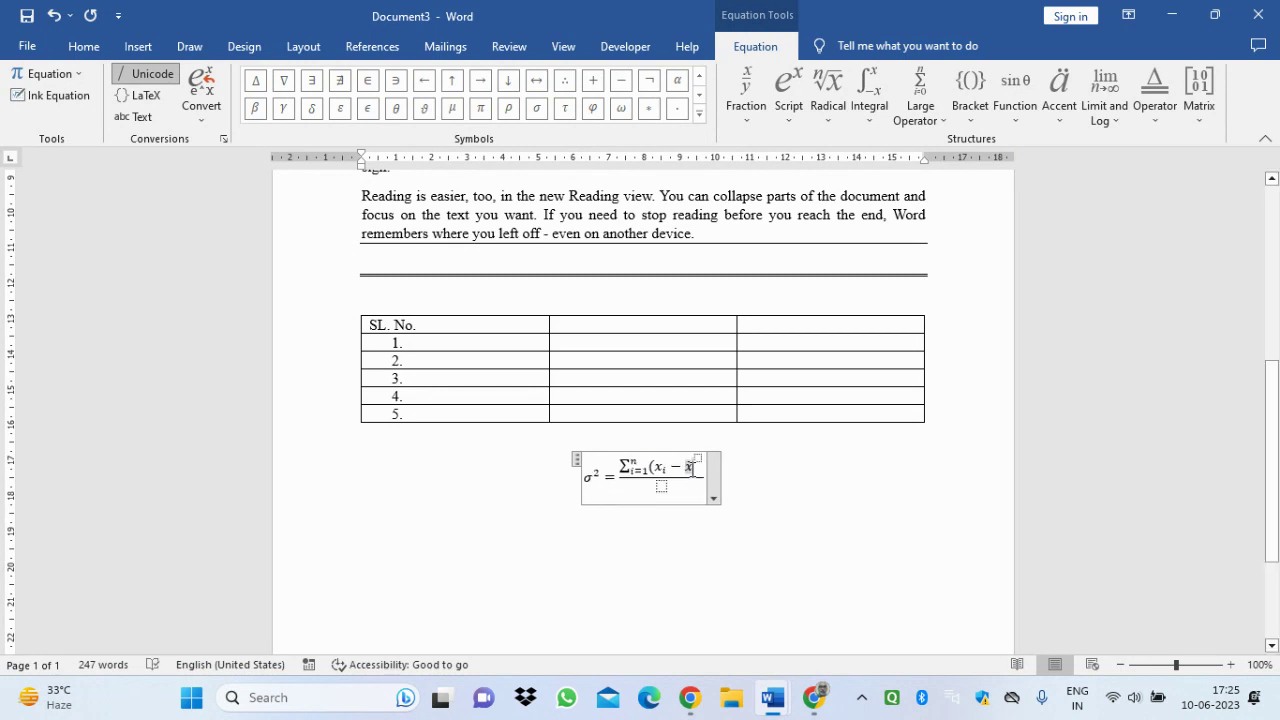
# - Close the parenthesis after x̄ and enter 2 as the exponent in the numerator
pyautogui.click(700, 468)
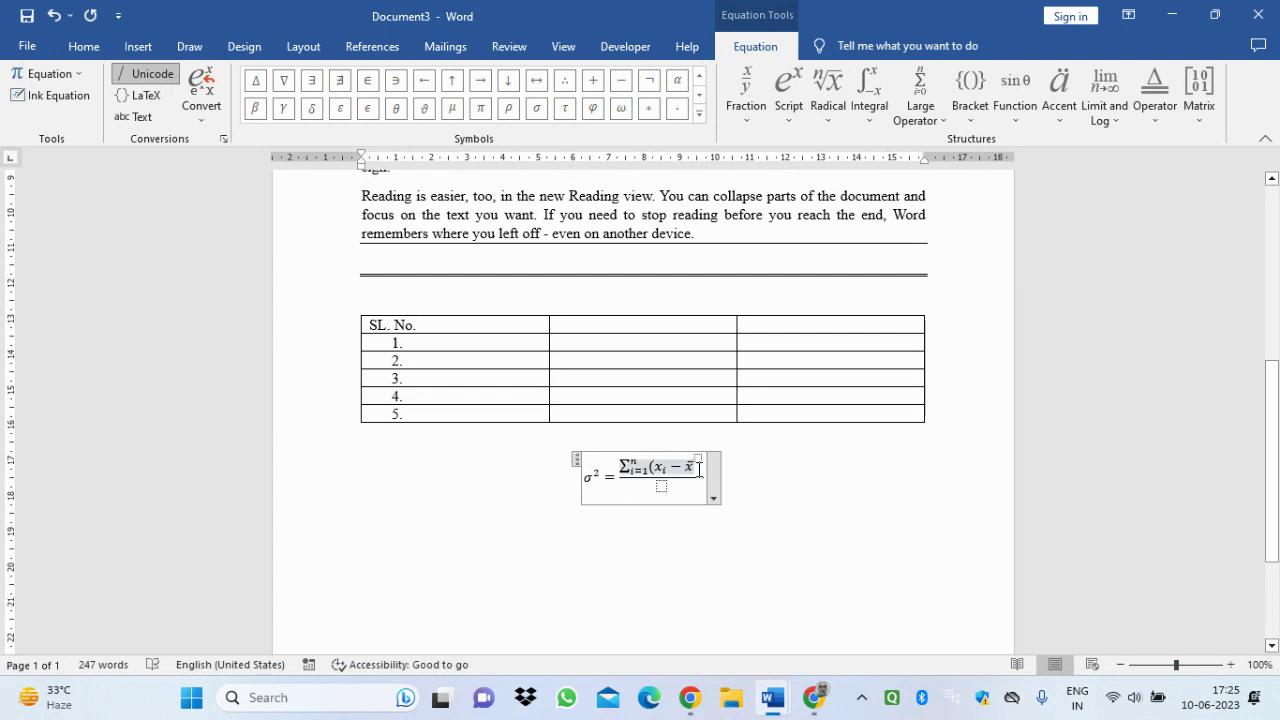
pyautogui.write(')')
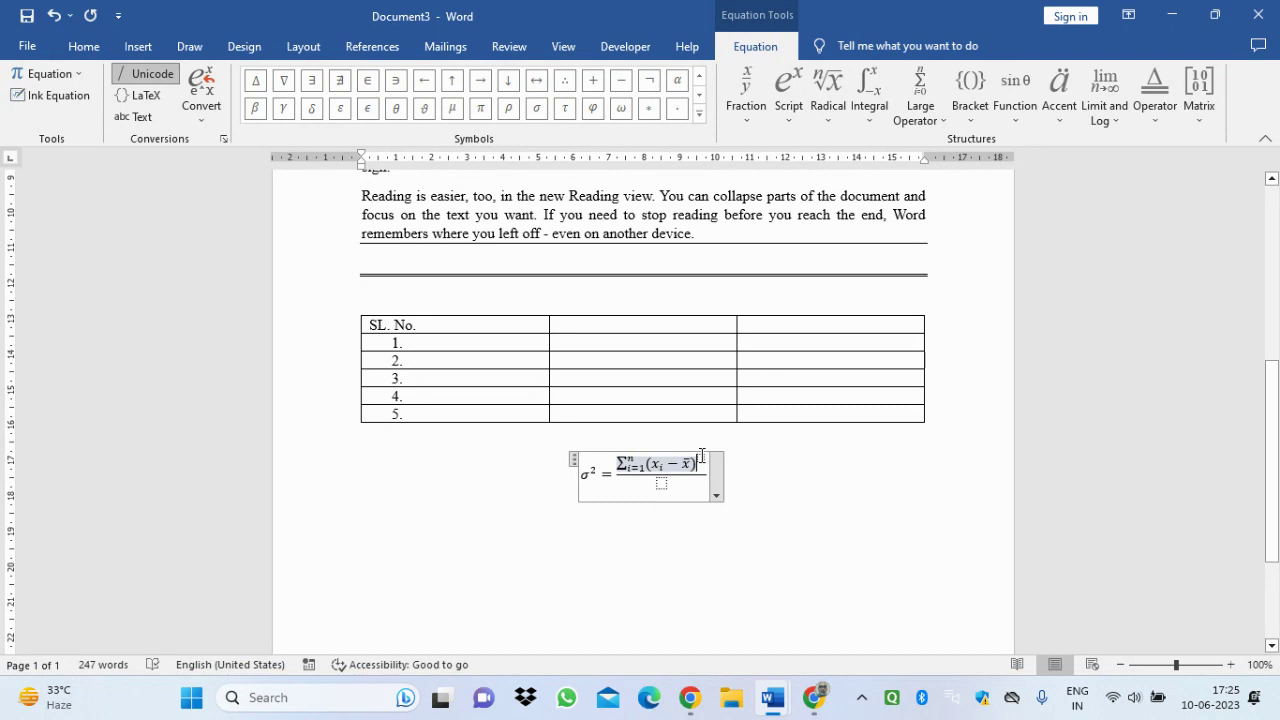
pyautogui.write('^')
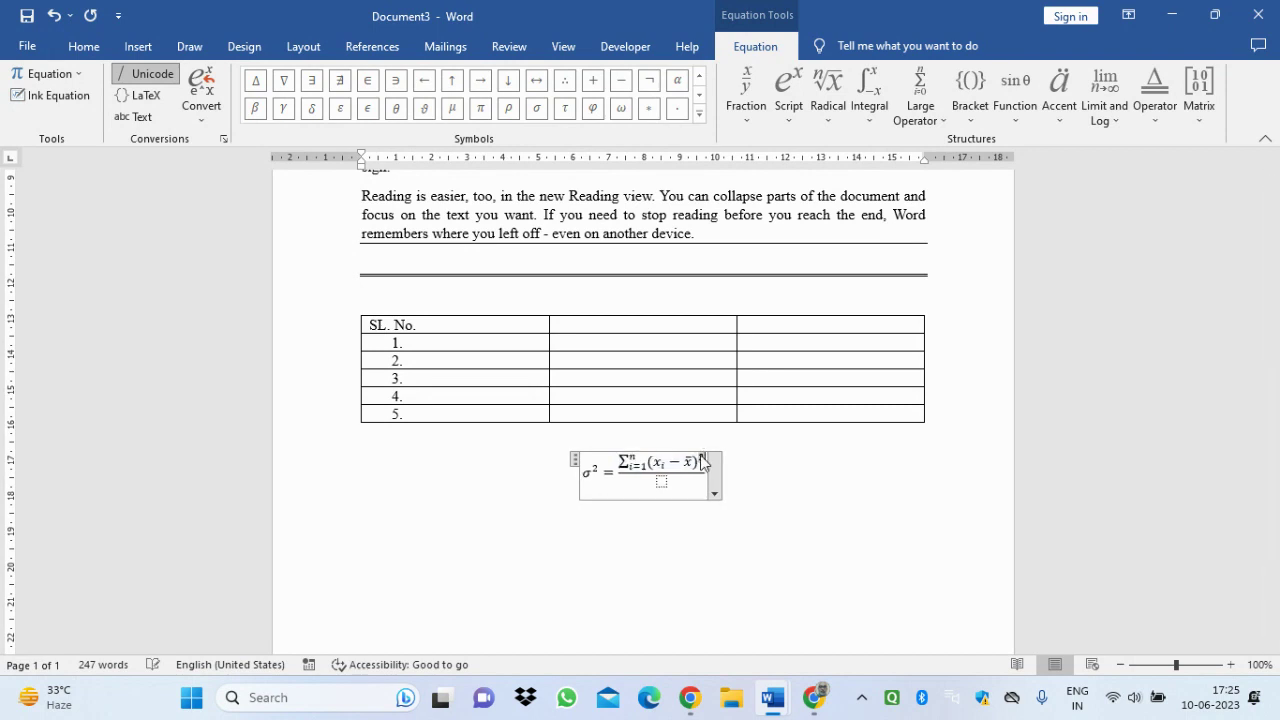
pyautogui.write('2')
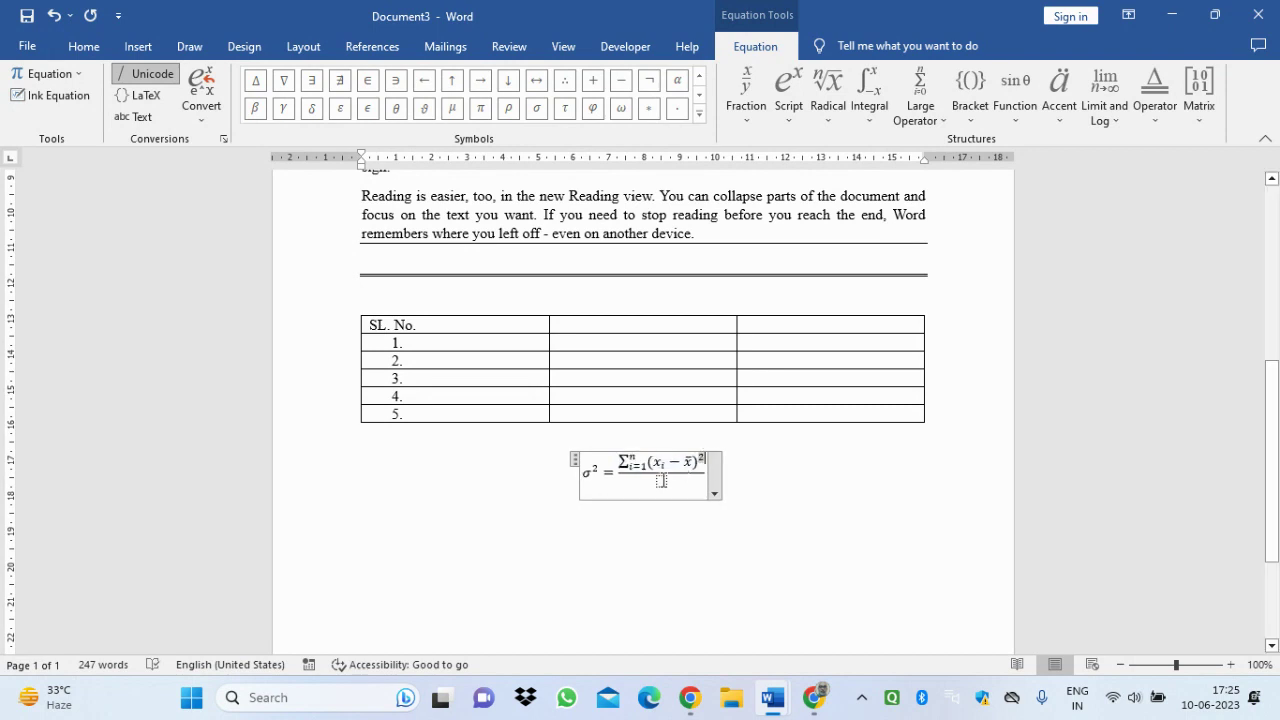
# - Enter N as the fraction's denominator and leave the finished equation
pyautogui.click(661, 481)
pyautogui.write('N')
pyautogui.click(668, 541)
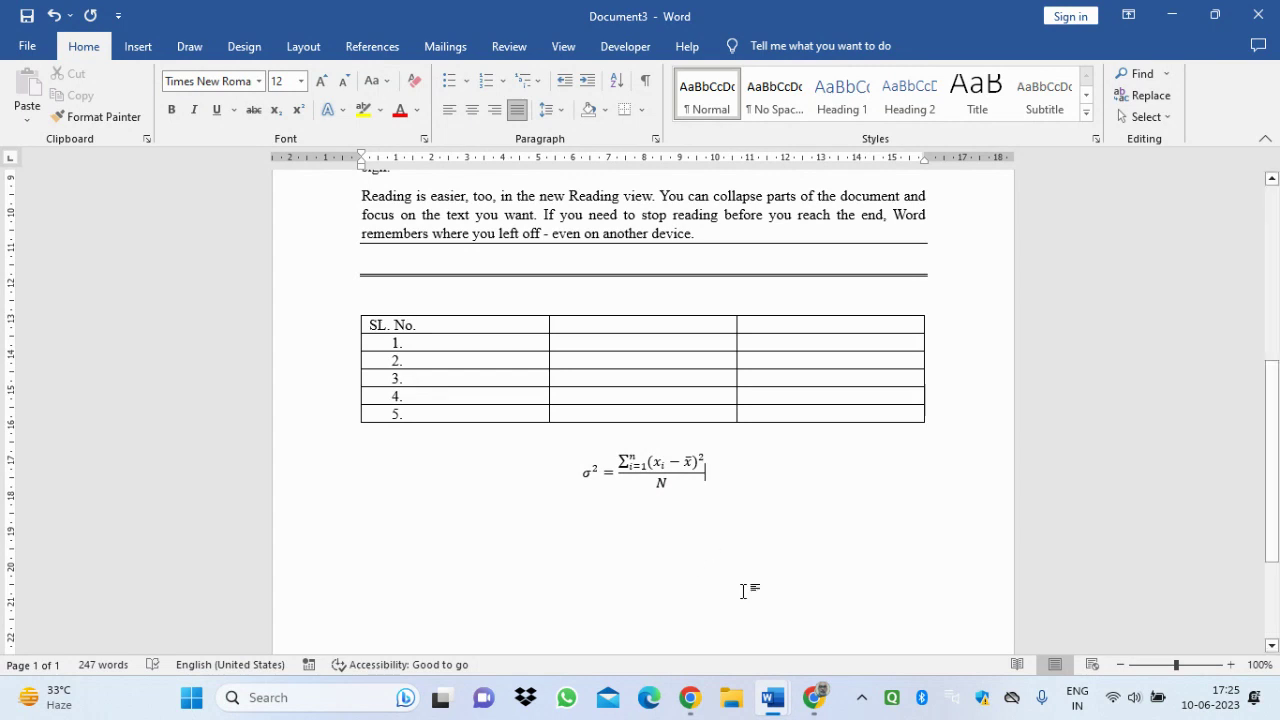
pyautogui.click(815, 700)
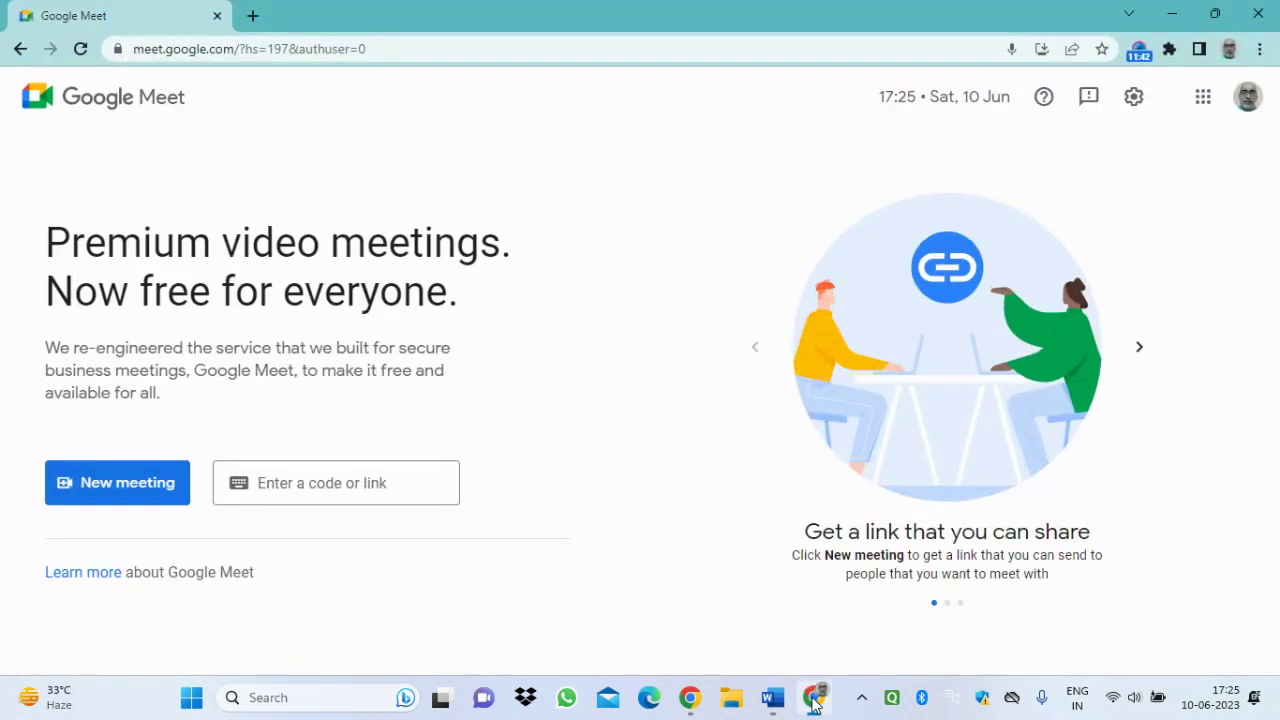
pyautogui.click(815, 703)
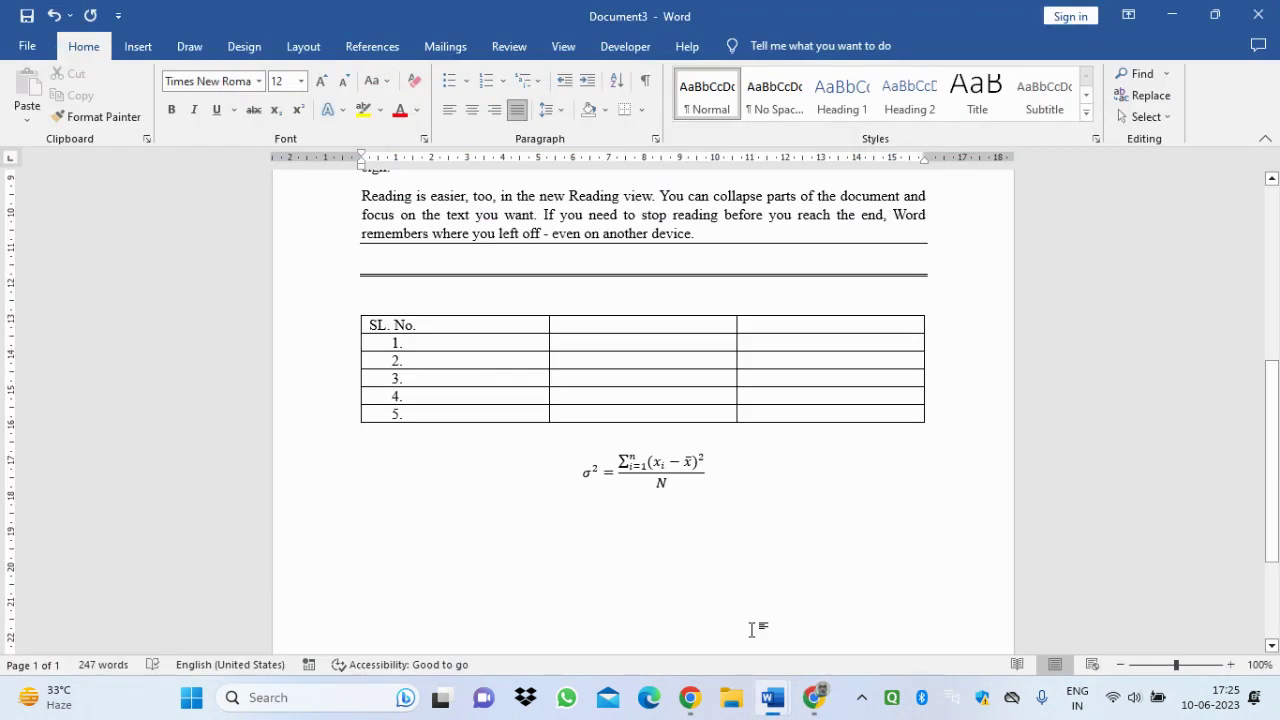
# - Start saving the document in the Desktop folder and examine the available file types, keeping Word Document
pyautogui.click(39, 51)
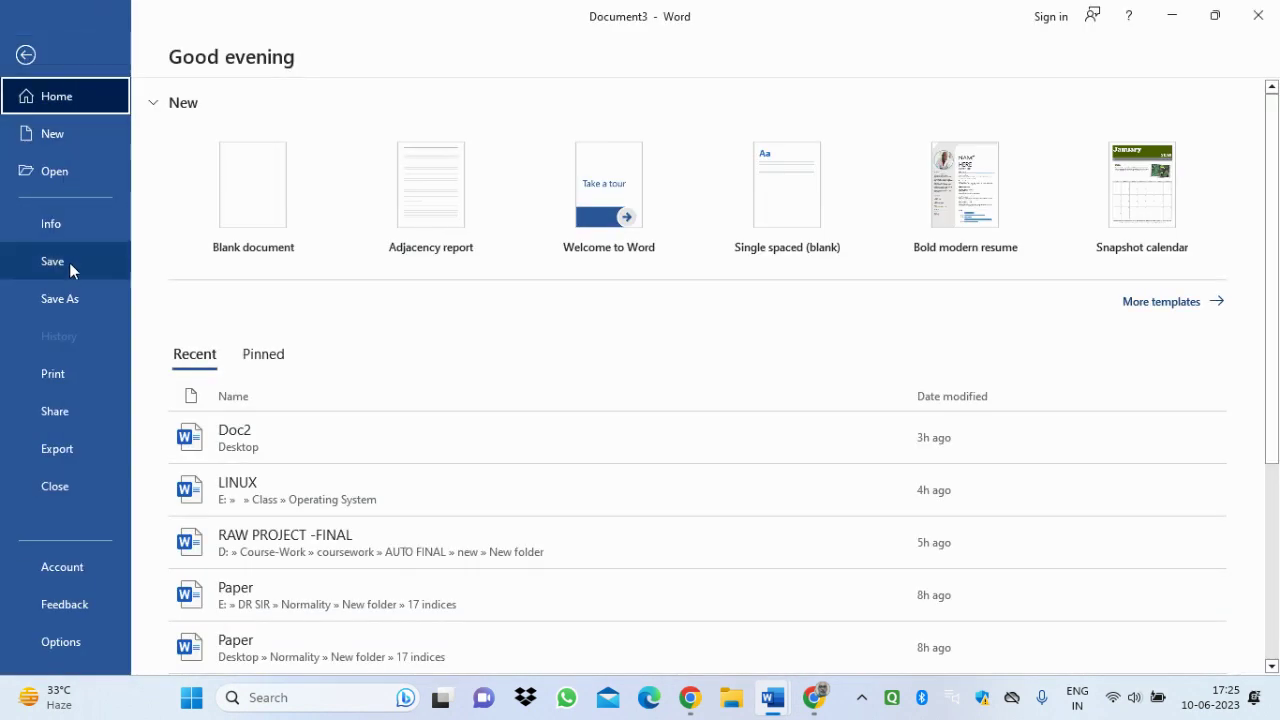
pyautogui.click(69, 262)
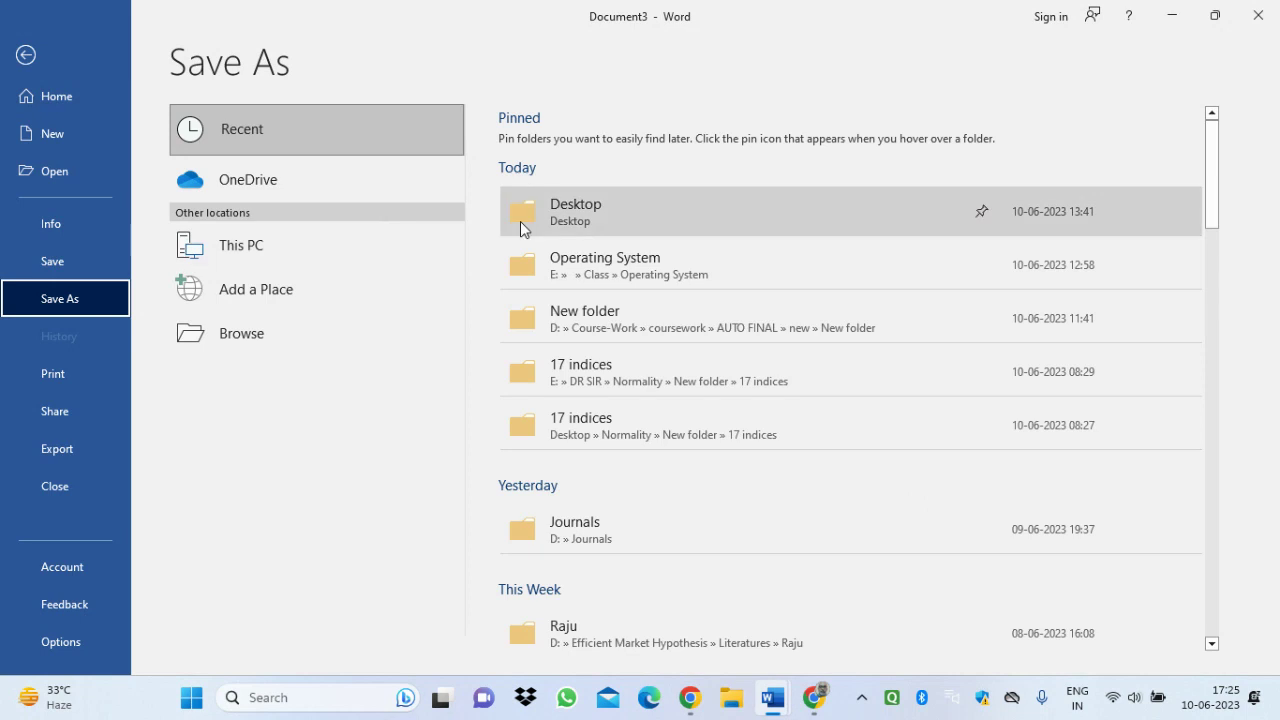
pyautogui.click(550, 221)
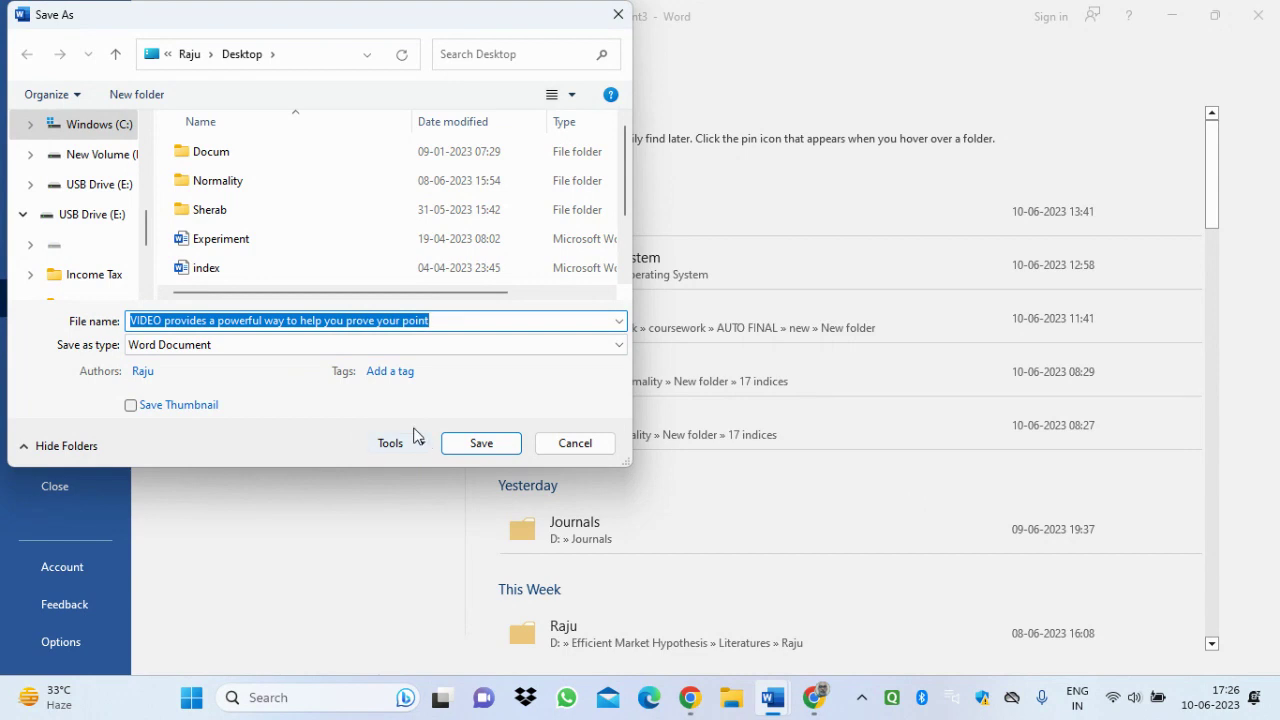
pyautogui.click(510, 346)
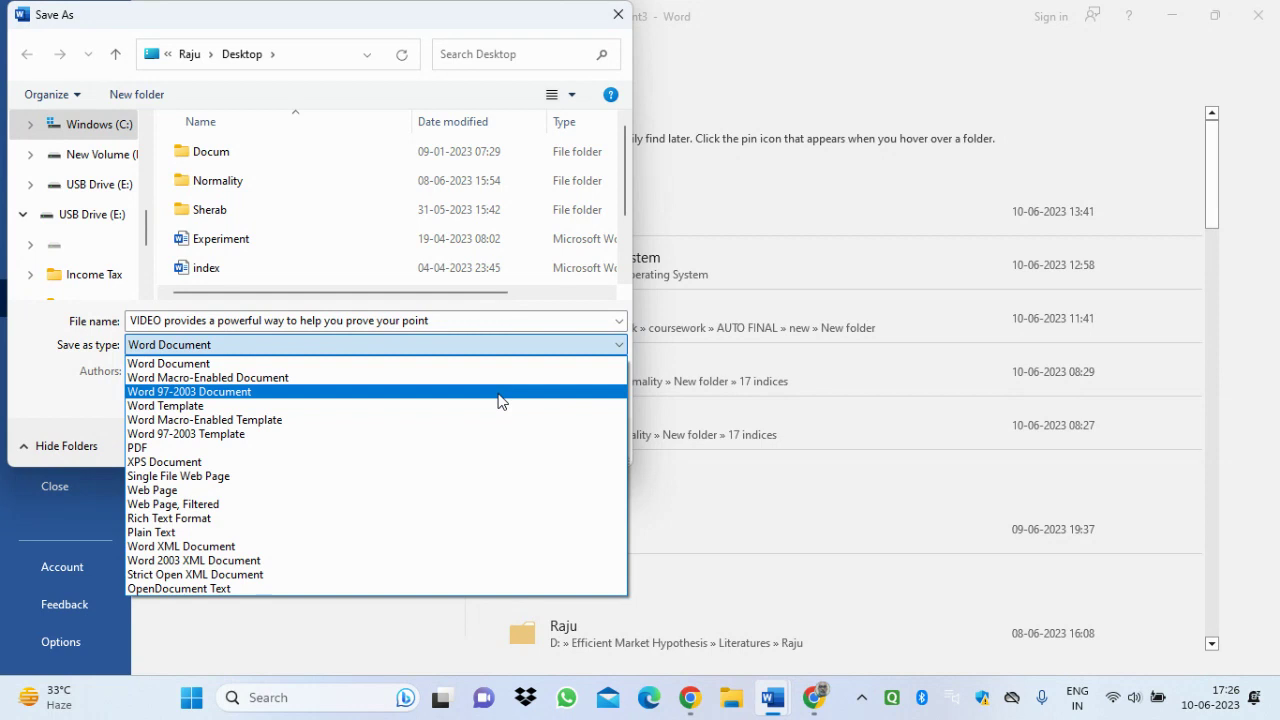
pyautogui.click(503, 343)
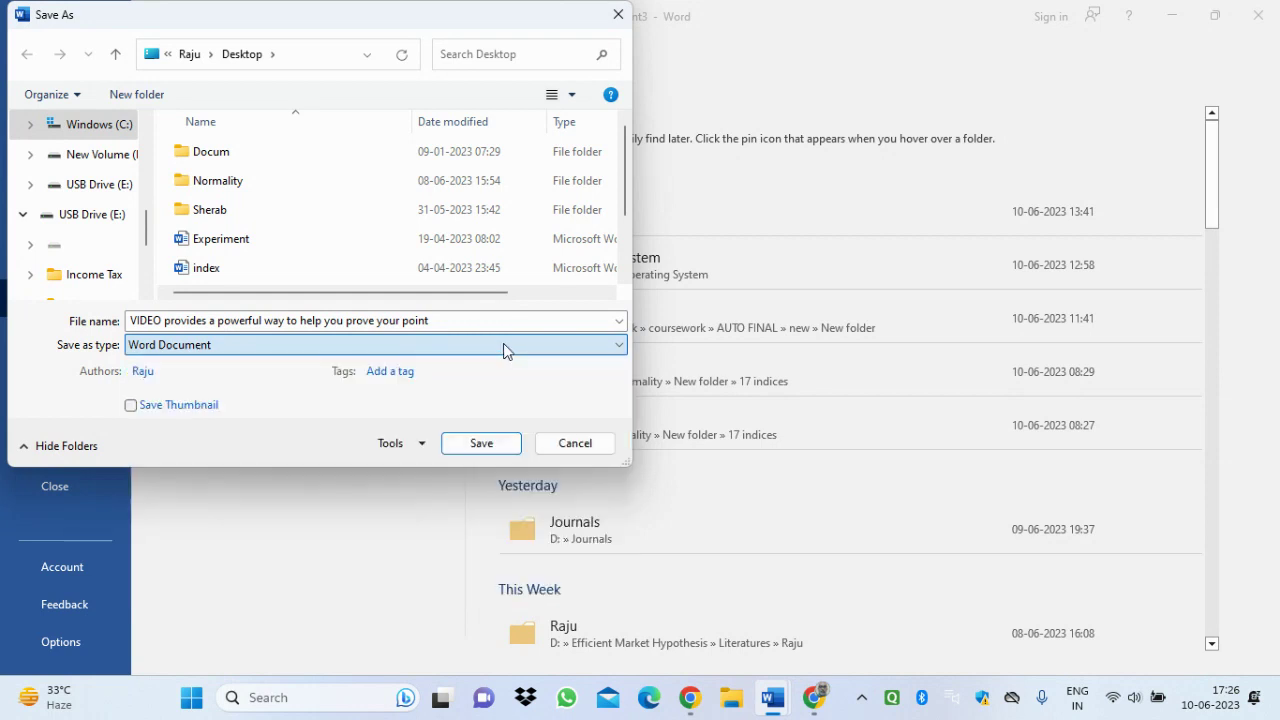
# - Examine the password and sharing settings in the save dialog's General Options, cancel the save and return to the document
pyautogui.click(422, 444)
pyautogui.click(433, 510)
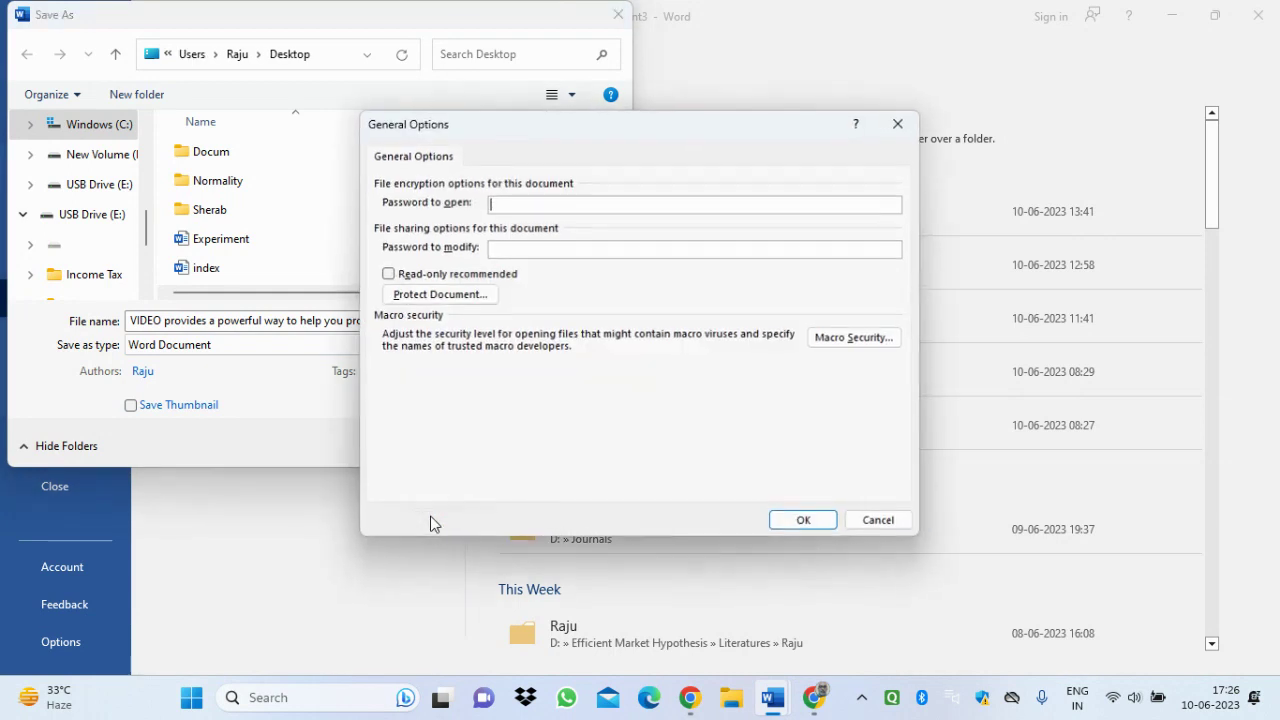
pyautogui.click(860, 525)
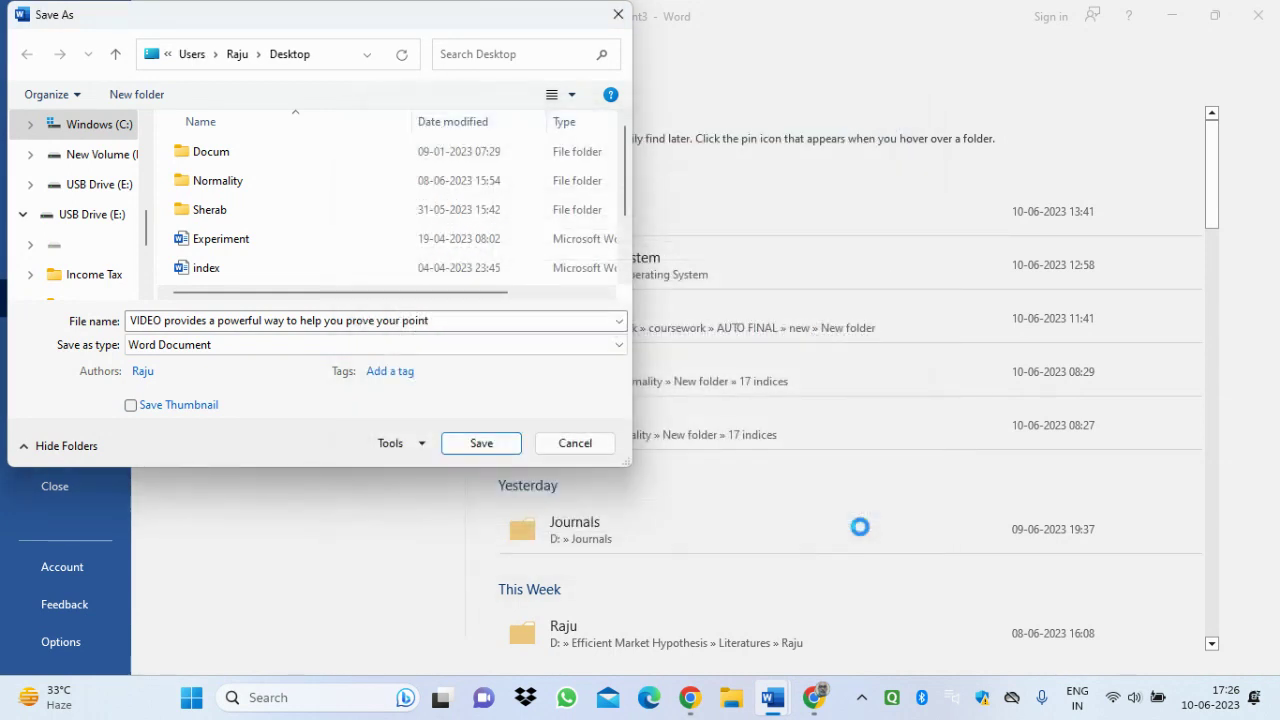
pyautogui.click(587, 448)
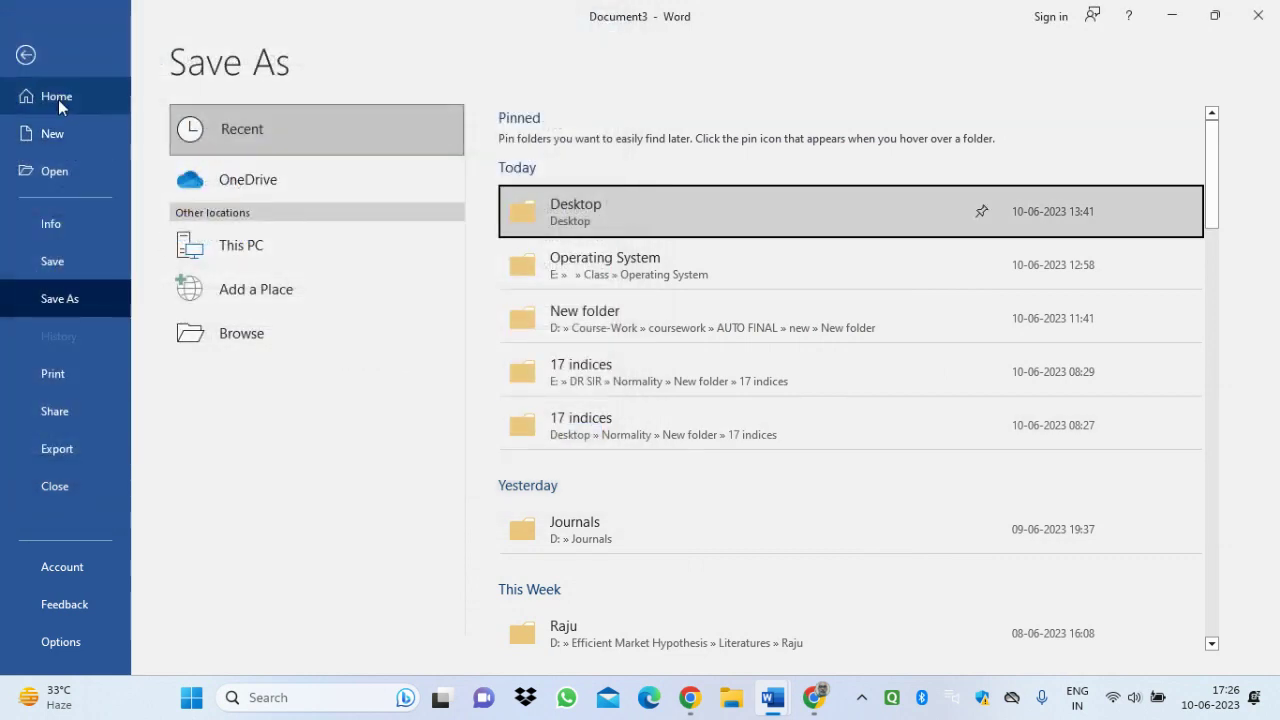
pyautogui.click(25, 58)
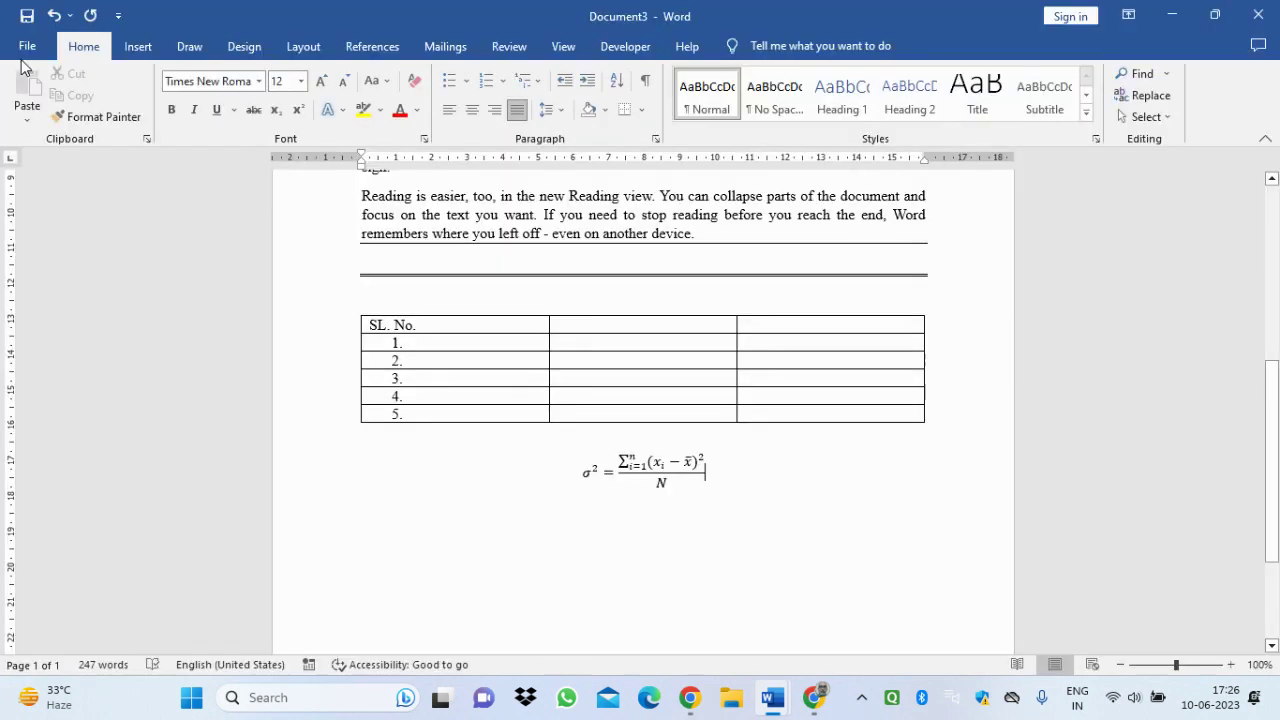